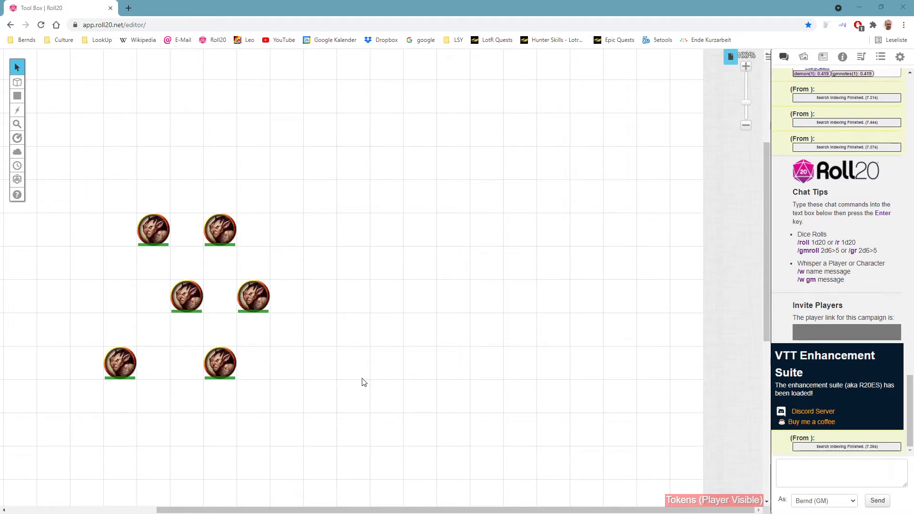
Step: Spread five of the six monster tokens farther apart across the map, leaving the lower-left one in place
{"action": "left_click_drag", "start_coordinate": [358, 382], "coordinate": [372, 368]}
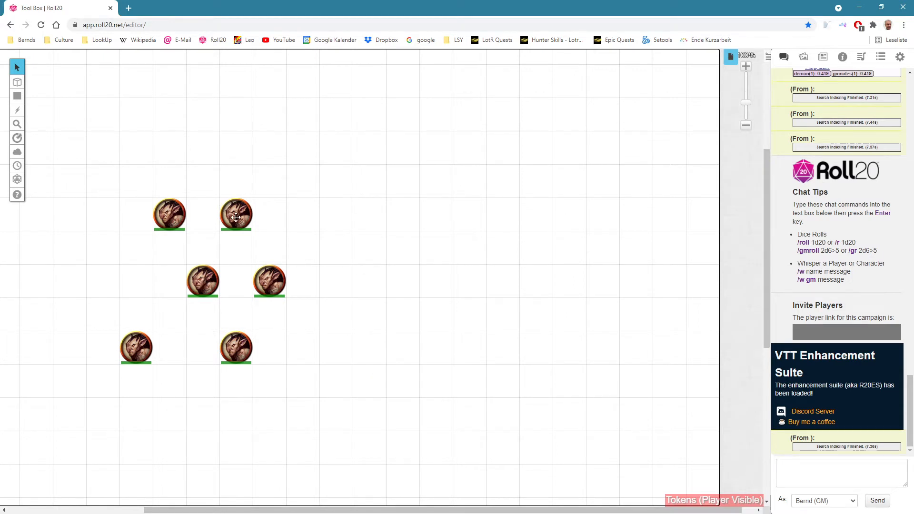
{"action": "left_click_drag", "start_coordinate": [235, 218], "coordinate": [269, 184]}
{"action": "left_click", "coordinate": [282, 281]}
{"action": "left_click_drag", "start_coordinate": [282, 281], "coordinate": [349, 281]}
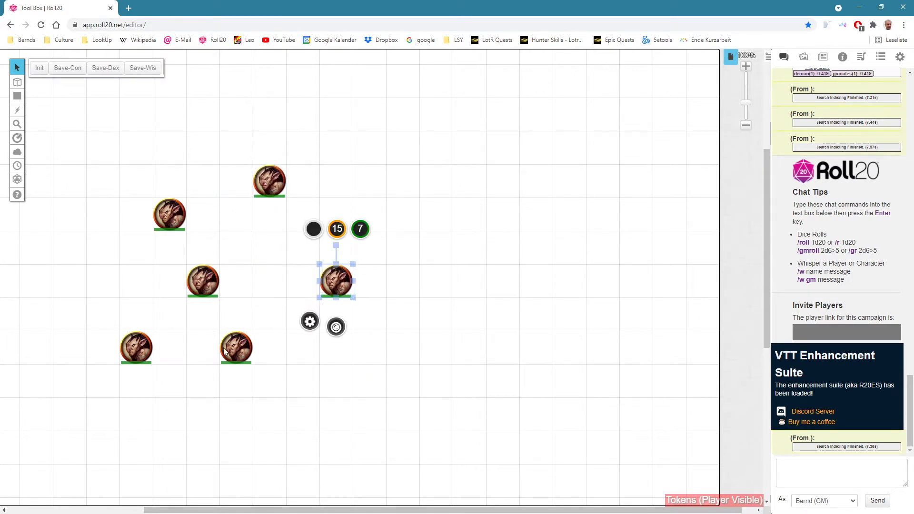
{"action": "left_click_drag", "start_coordinate": [236, 345], "coordinate": [270, 449]}
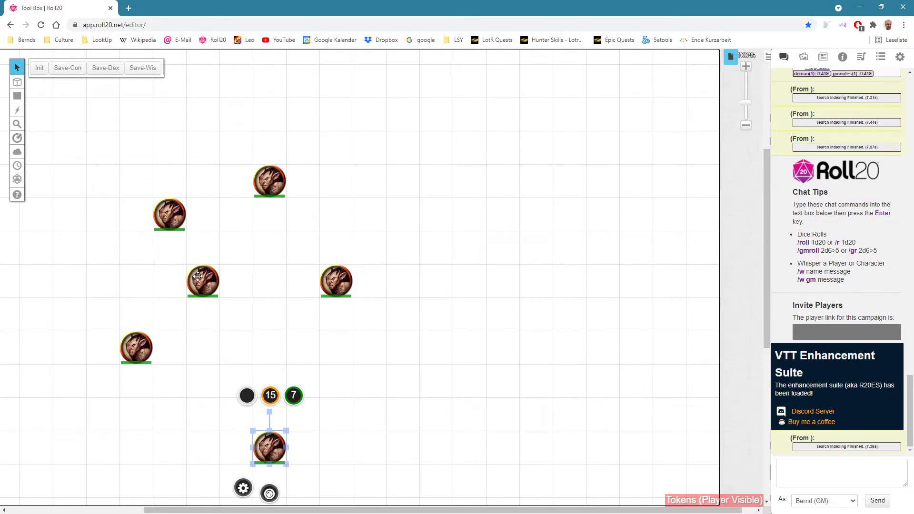
{"action": "left_click_drag", "start_coordinate": [201, 280], "coordinate": [234, 313]}
{"action": "left_click_drag", "start_coordinate": [187, 220], "coordinate": [153, 187]}
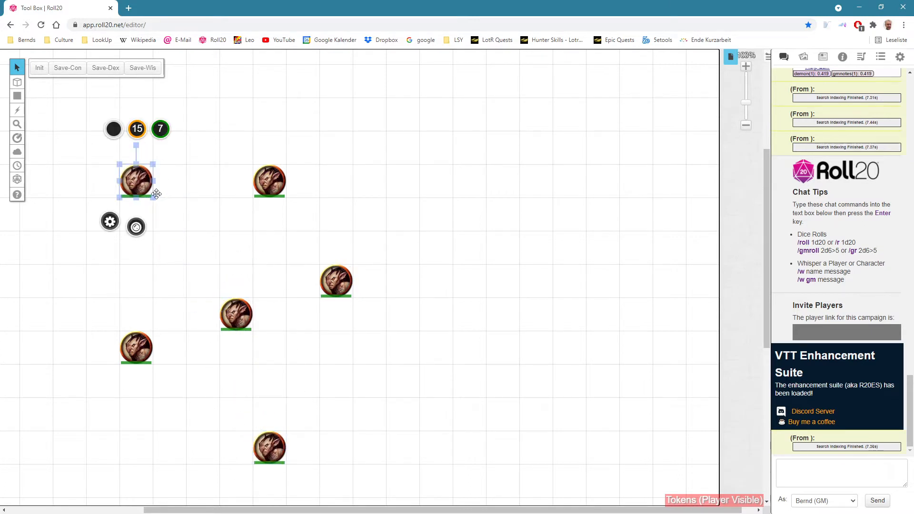
{"action": "left_click", "coordinate": [479, 295]}
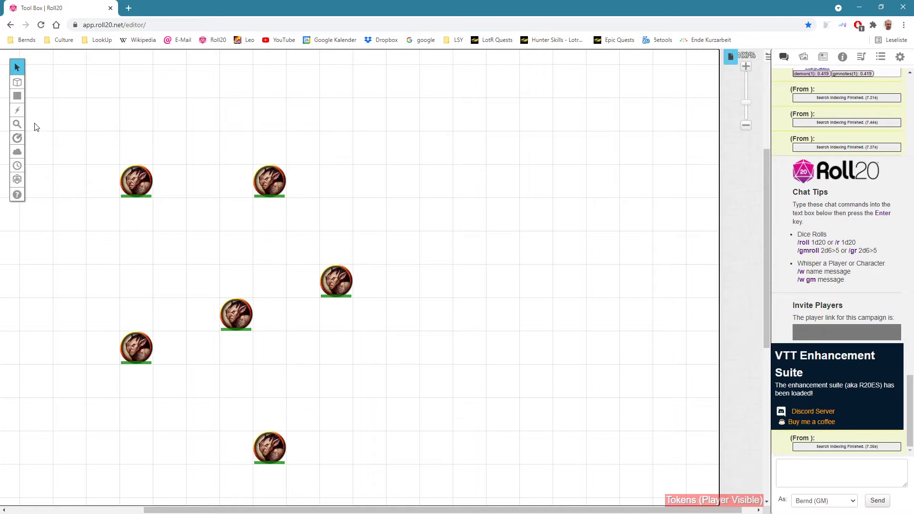
Step: Draw an orange circle outline about 8 squares wide on the empty map area beside the monster tokens
{"action": "mouse_move", "coordinate": [16, 100]}
{"action": "left_click", "coordinate": [72, 92]}
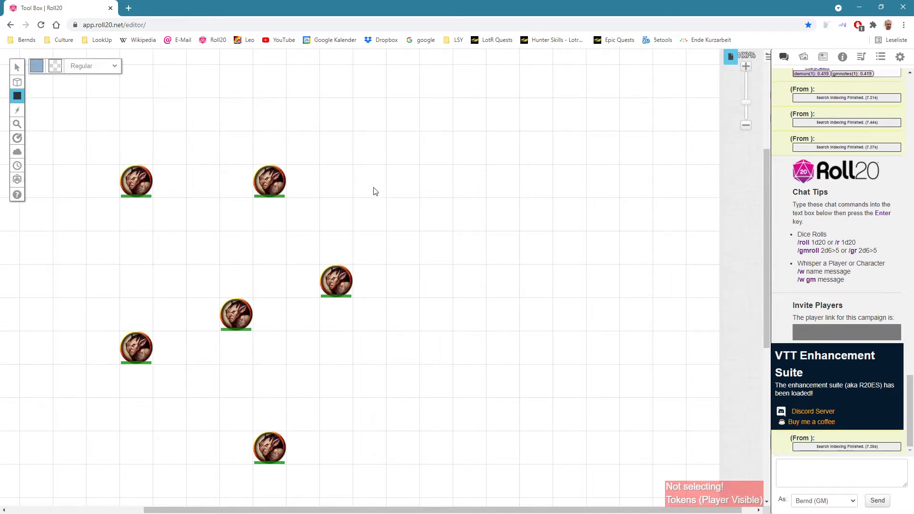
{"action": "left_click", "coordinate": [37, 66]}
{"action": "left_click", "coordinate": [37, 87]}
{"action": "left_click_drag", "start_coordinate": [353, 100], "coordinate": [617, 382]}
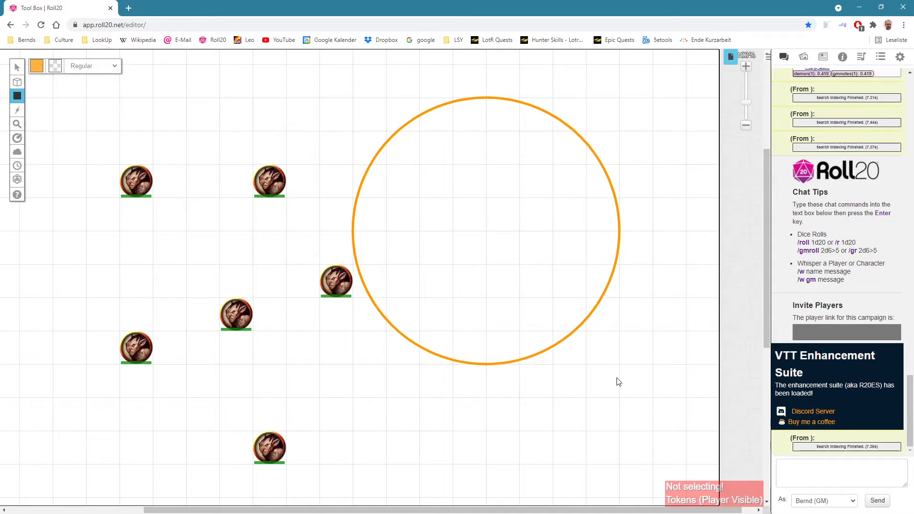
{"action": "key", "text": "Escape"}
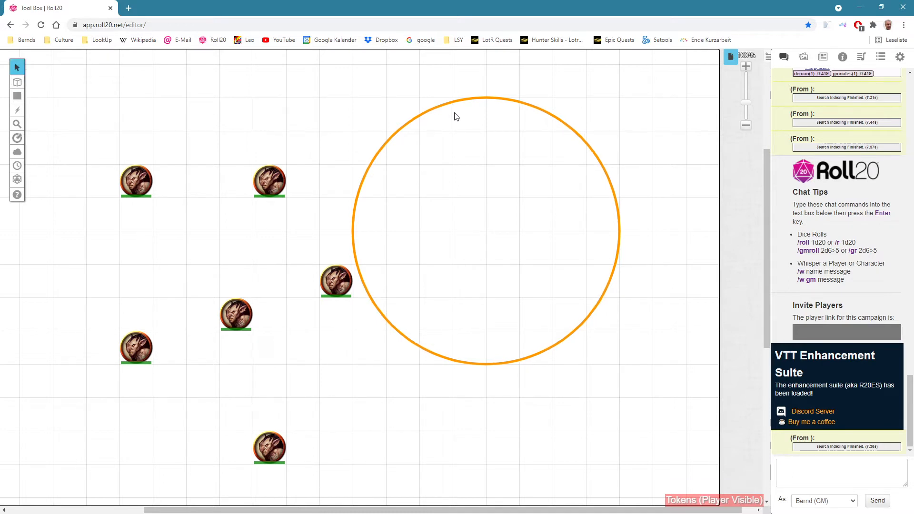
Step: Try the orange circle over the monster tokens as an area template, fit it to the grid, and delete it
{"action": "left_click_drag", "start_coordinate": [465, 98], "coordinate": [163, 131]}
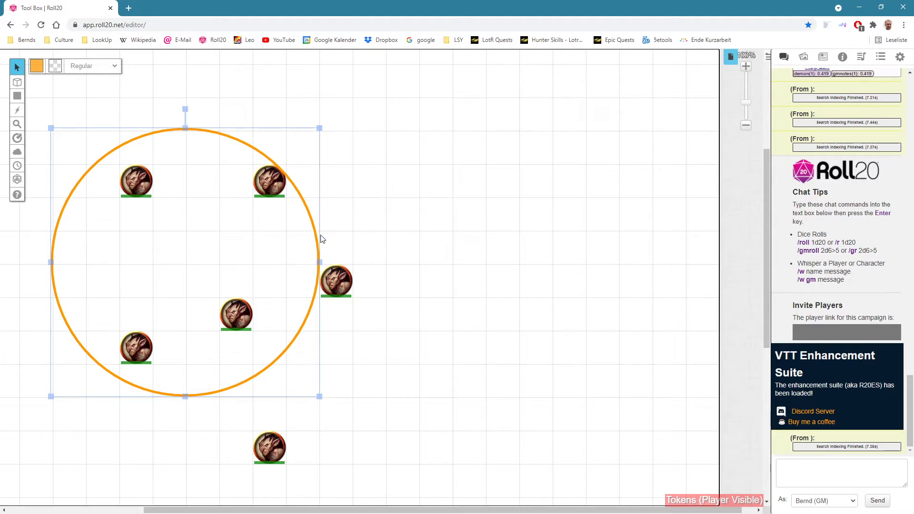
{"action": "left_click_drag", "start_coordinate": [313, 227], "coordinate": [315, 231]}
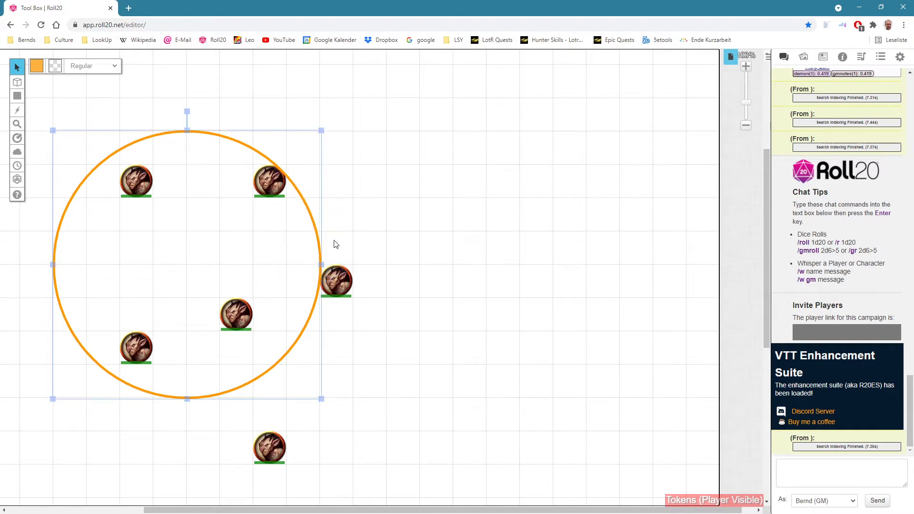
{"action": "mouse_move", "coordinate": [322, 400]}
{"action": "left_mouse_down"}
{"action": "mouse_move", "coordinate": [273, 358]}
{"action": "mouse_move", "coordinate": [320, 397]}
{"action": "left_mouse_up"}
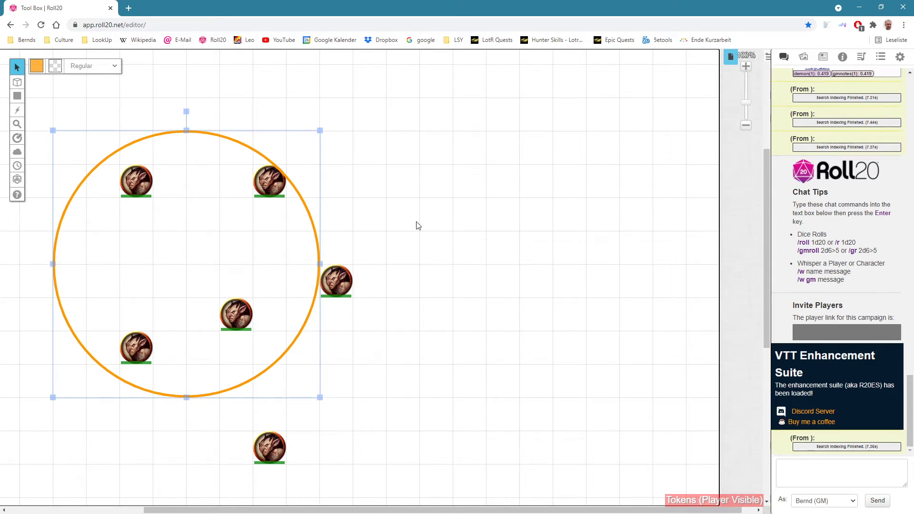
{"action": "key", "text": "Delete"}
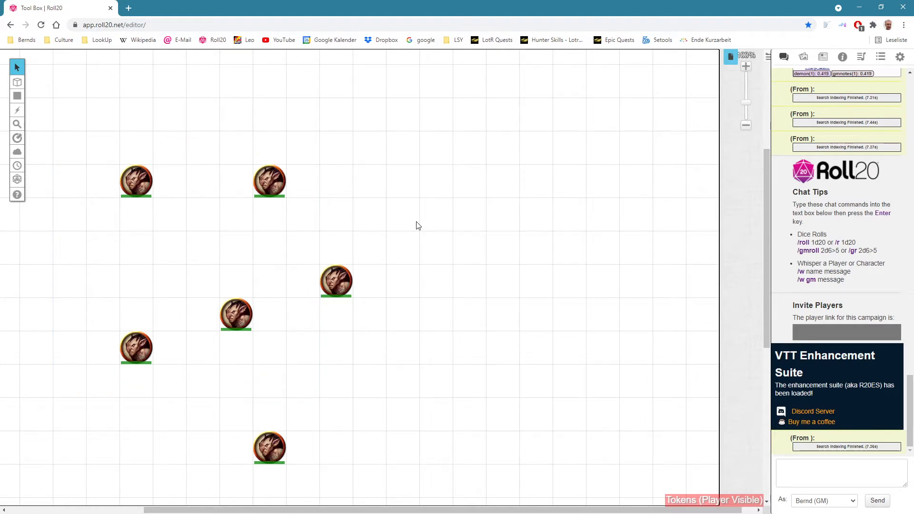
Step: Review the fireball images in the art library and place the GroovyDave one on the empty map area
{"action": "left_click", "coordinate": [803, 58]}
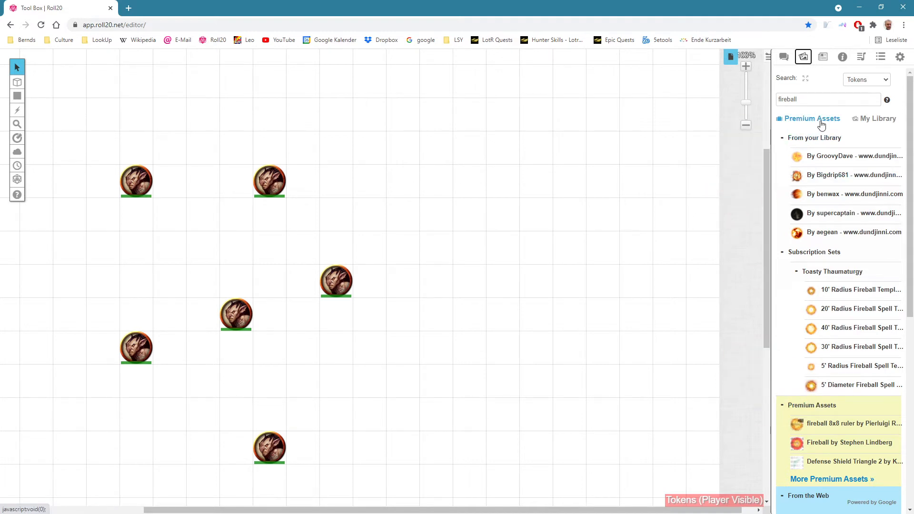
{"action": "left_click", "coordinate": [822, 97]}
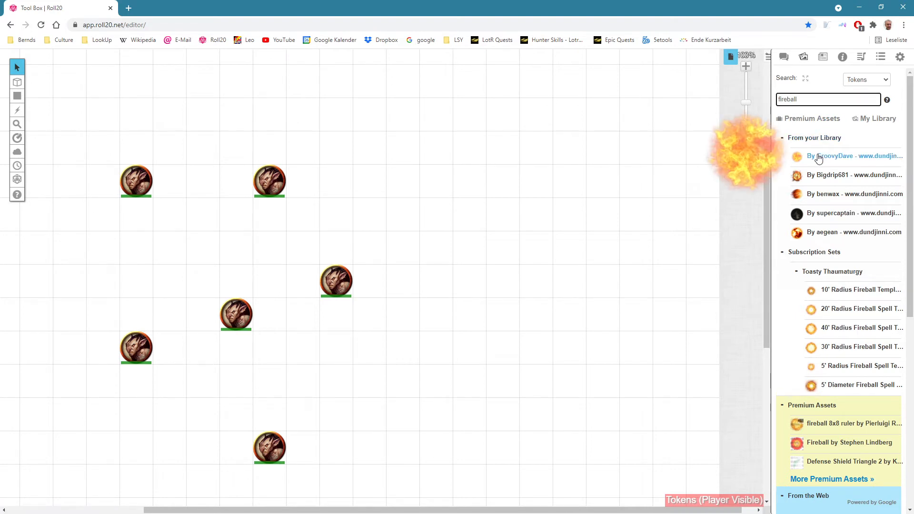
{"action": "mouse_move", "coordinate": [813, 159]}
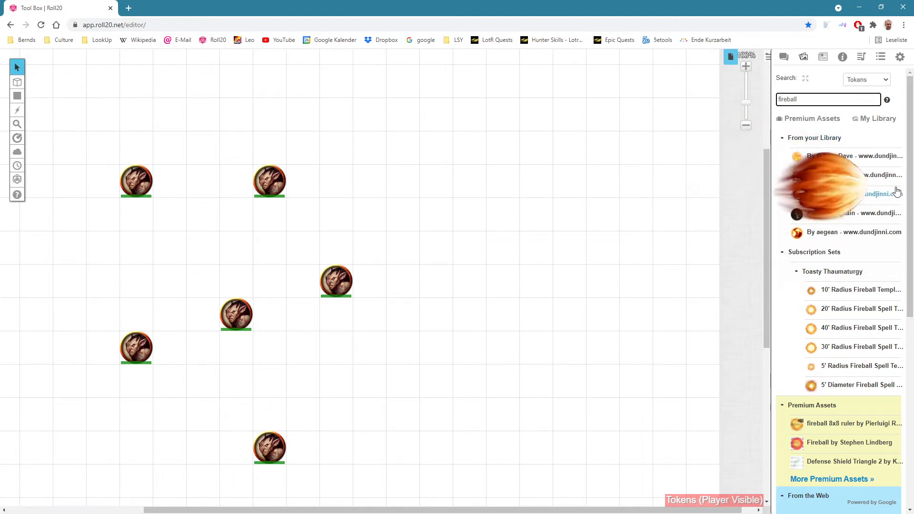
{"action": "left_click_drag", "start_coordinate": [910, 193], "coordinate": [910, 352]}
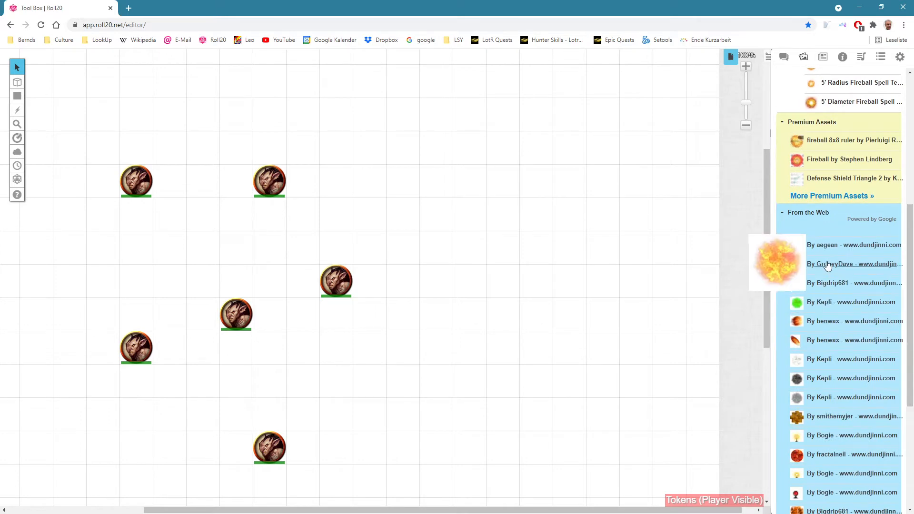
{"action": "mouse_move", "coordinate": [809, 330]}
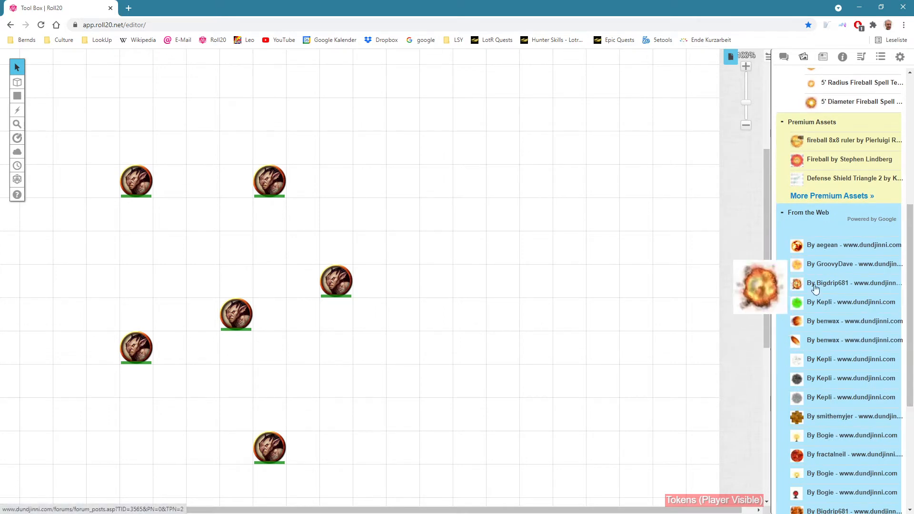
{"action": "left_click_drag", "start_coordinate": [912, 219], "coordinate": [911, 93]}
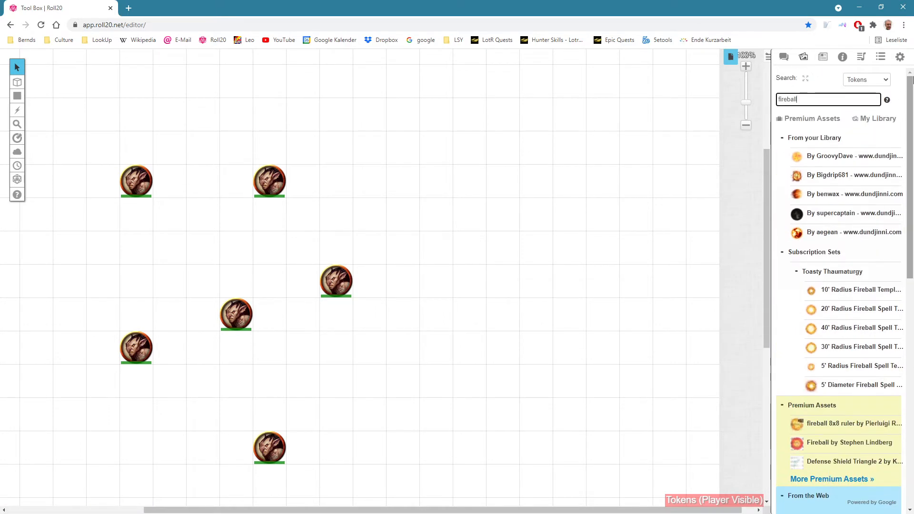
{"action": "mouse_move", "coordinate": [836, 158]}
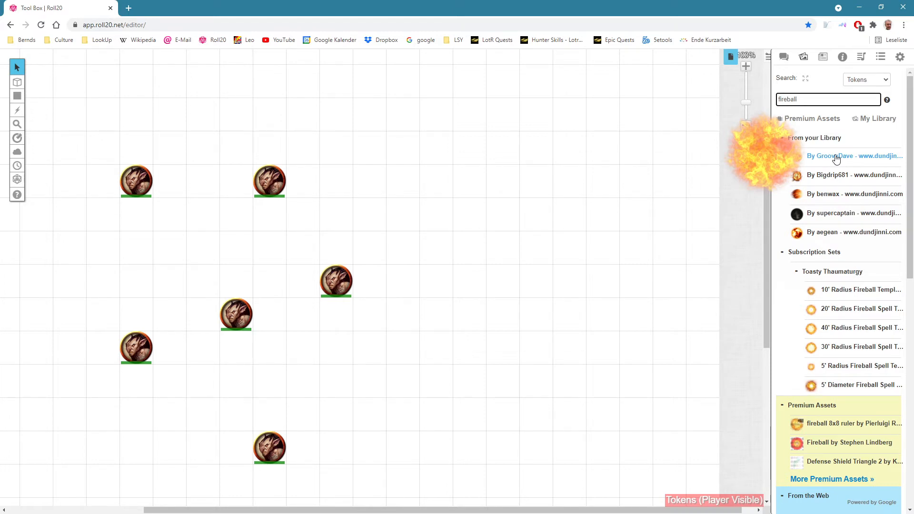
{"action": "left_click_drag", "start_coordinate": [836, 158], "coordinate": [436, 212]}
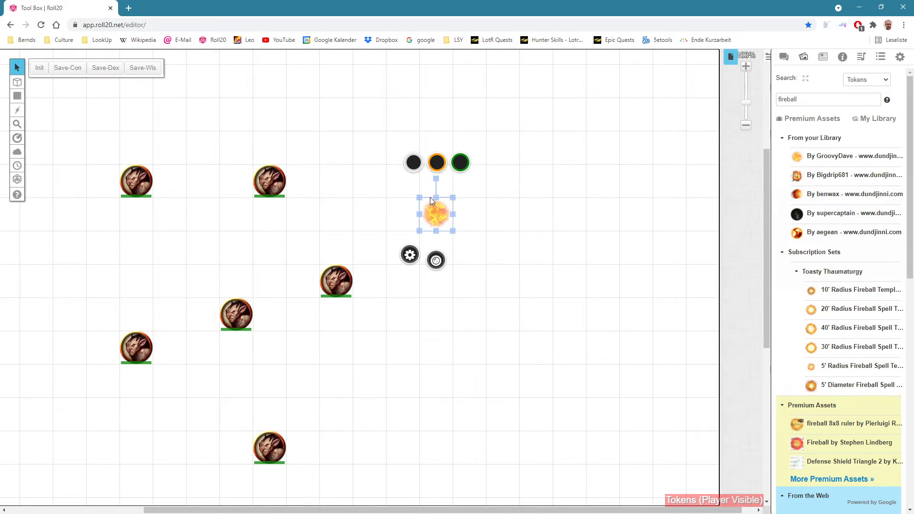
Step: Enlarge the fireball token to about 8 by 8 squares, test it over the monsters, and move it back beside them
{"action": "left_click_drag", "start_coordinate": [453, 231], "coordinate": [664, 404]}
{"action": "left_click_drag", "start_coordinate": [571, 352], "coordinate": [340, 285]}
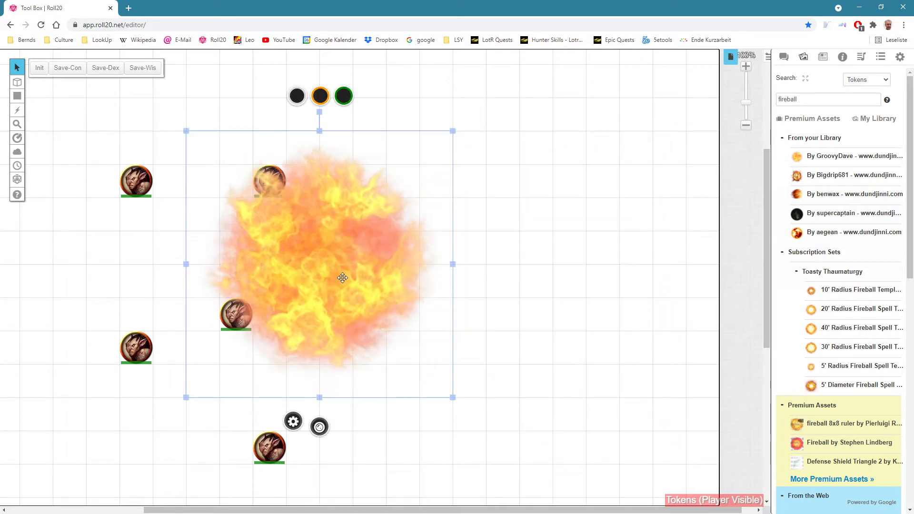
{"action": "left_click_drag", "start_coordinate": [339, 234], "coordinate": [520, 254]}
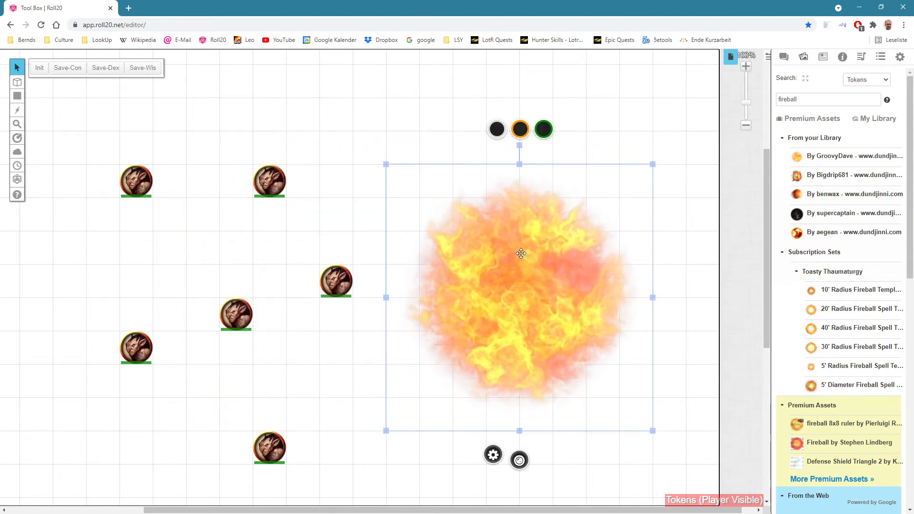
Step: Give the fireball token a yellow circular Aura 1 and move it over the monster tokens
{"action": "double_click", "coordinate": [520, 253]}
{"action": "scroll", "coordinate": [472, 291], "scroll_direction": "down", "scroll_amount": 2}
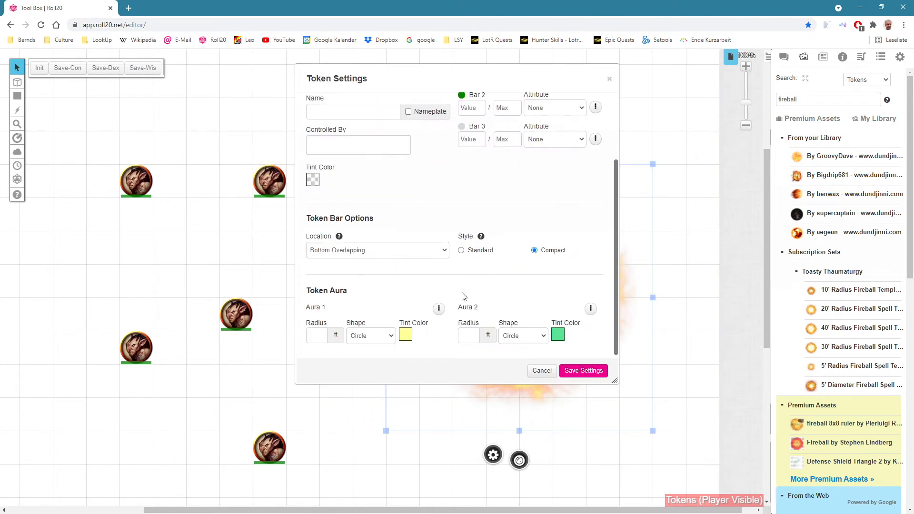
{"action": "left_click", "coordinate": [318, 336]}
{"action": "left_click", "coordinate": [584, 370]}
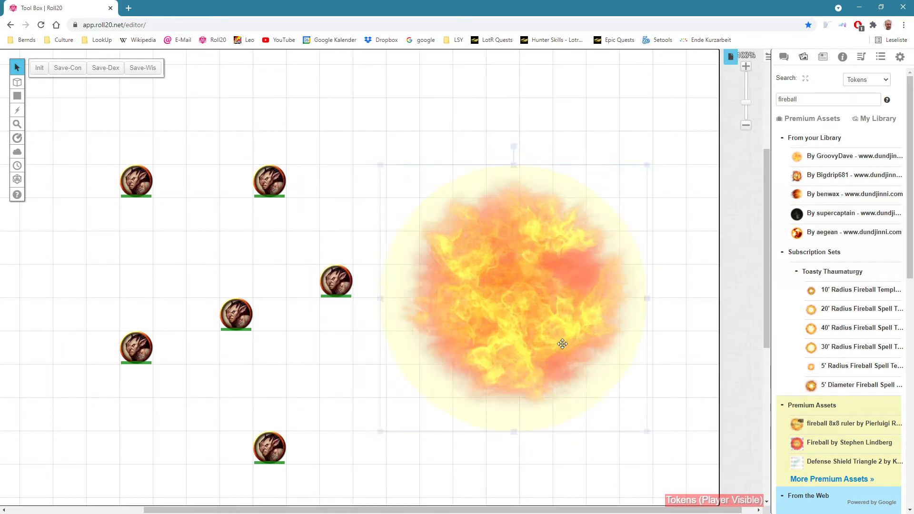
{"action": "left_click_drag", "start_coordinate": [562, 344], "coordinate": [335, 309]}
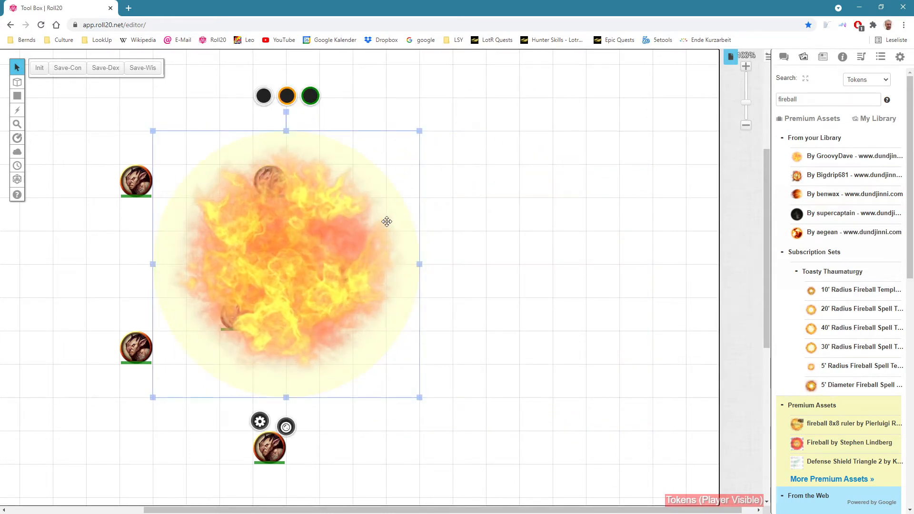
Step: Send the fireball token behind the monster tokens and move it to the empty area beside them
{"action": "right_click", "coordinate": [376, 202]}
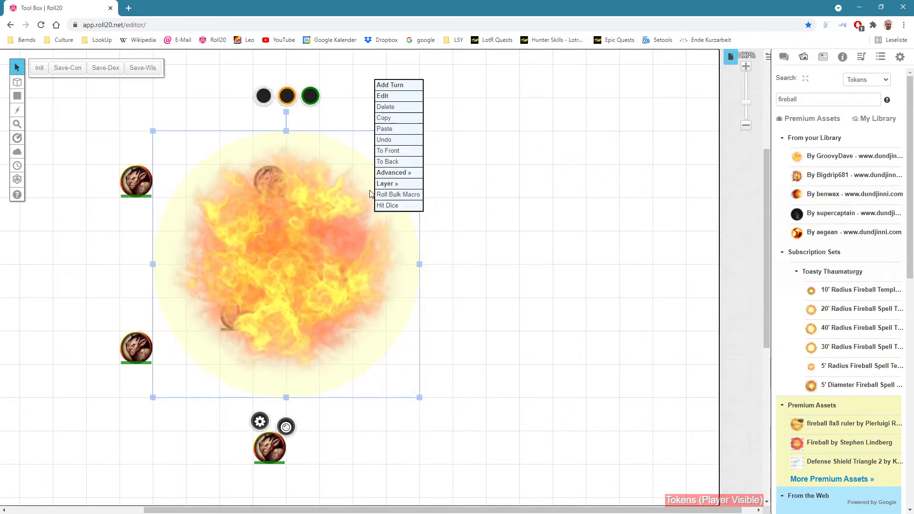
{"action": "left_click", "coordinate": [402, 161]}
{"action": "left_click", "coordinate": [507, 207]}
{"action": "left_click_drag", "start_coordinate": [333, 231], "coordinate": [607, 286]}
{"action": "double_click", "coordinate": [520, 305]}
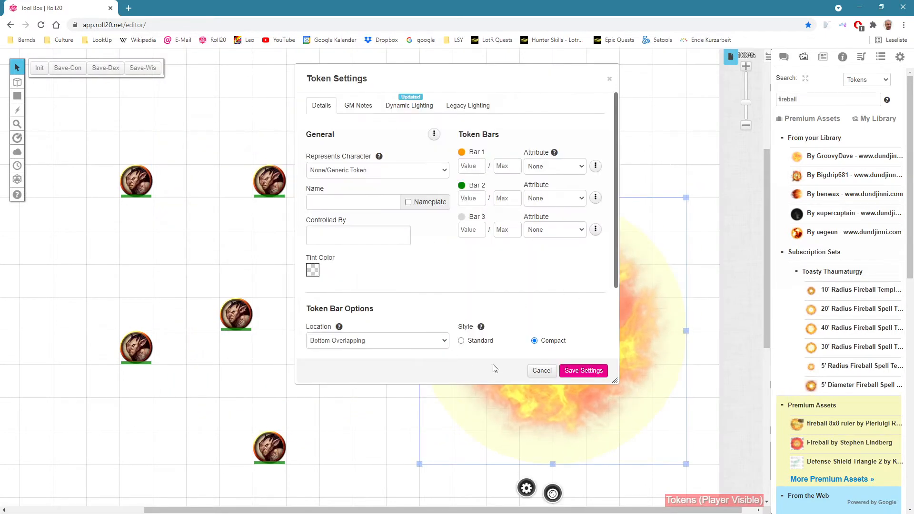
{"action": "left_click", "coordinate": [542, 370]}
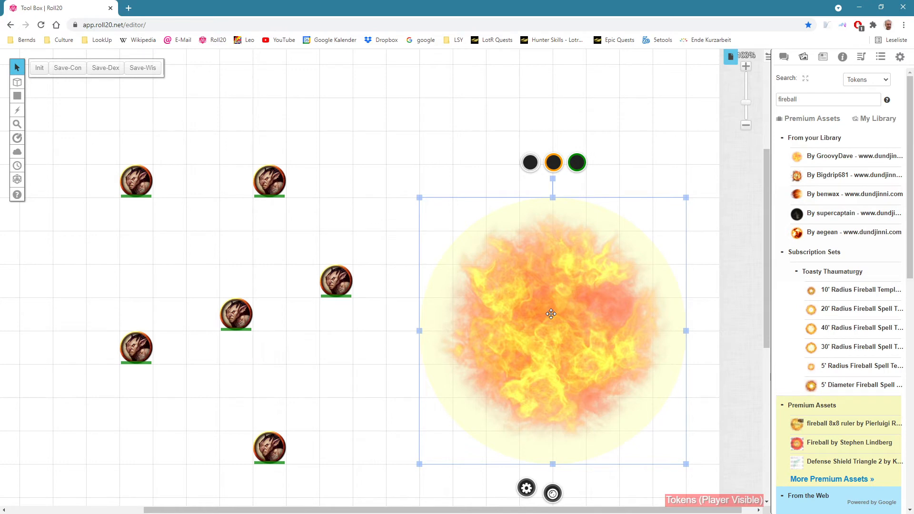
Step: Add a new character to the journal and name it Fireball
{"action": "left_click", "coordinate": [823, 57]}
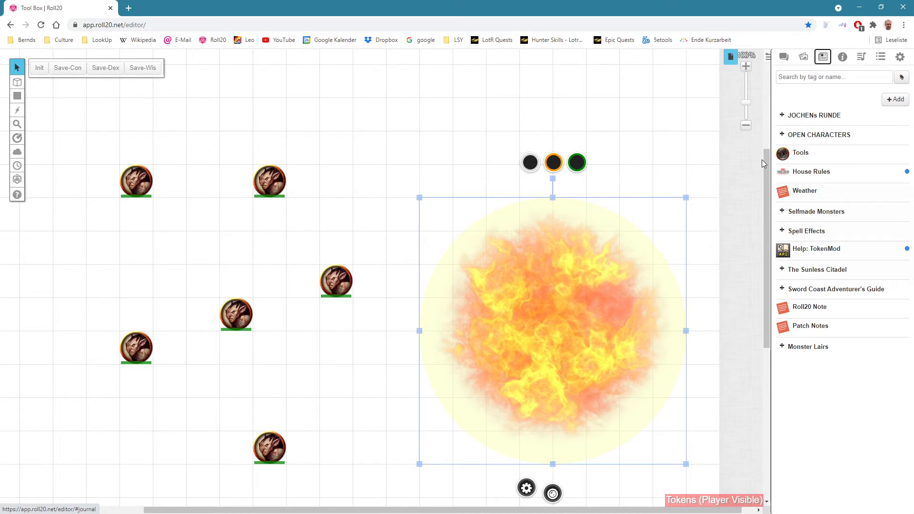
{"action": "left_click", "coordinate": [894, 99]}
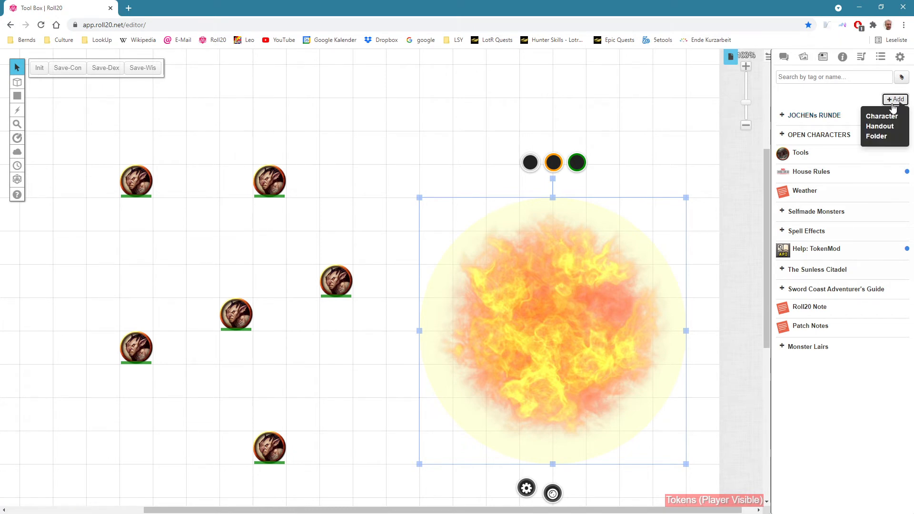
{"action": "left_click", "coordinate": [880, 120]}
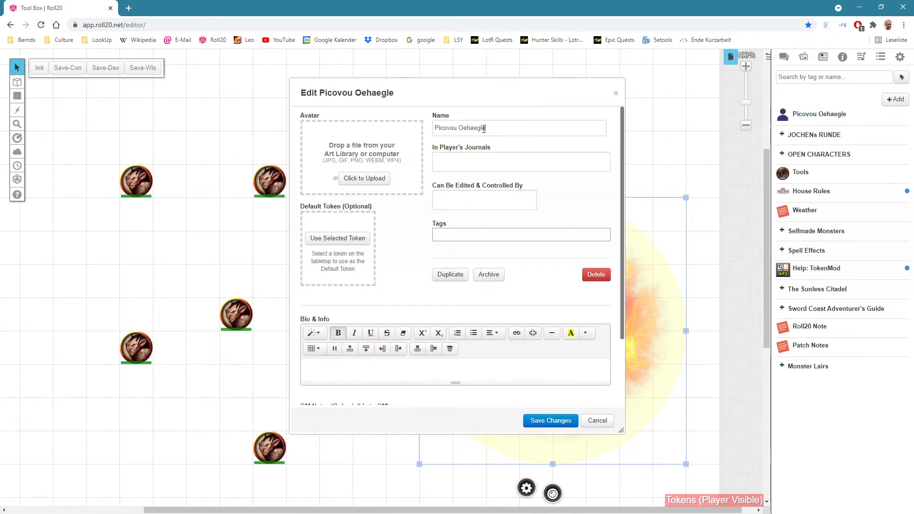
{"action": "left_click_drag", "start_coordinate": [602, 131], "coordinate": [413, 133]}
{"action": "type", "text": "Fireball"}
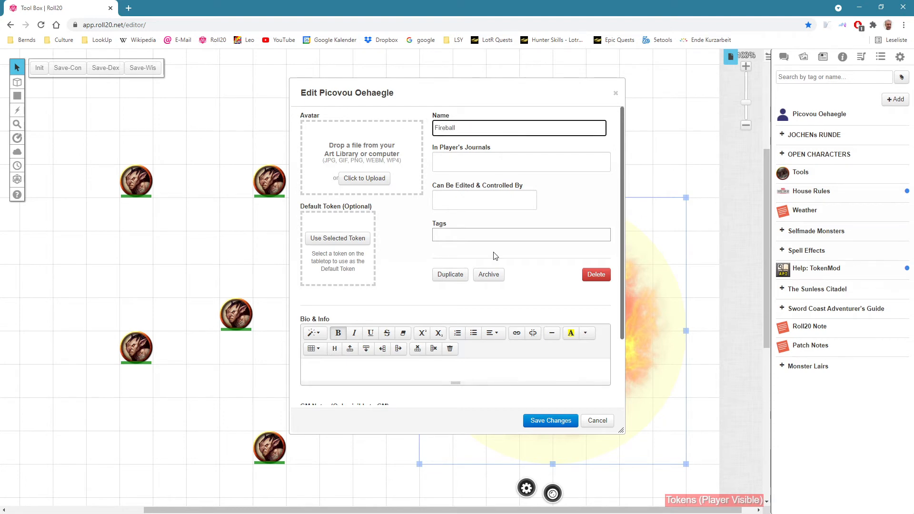
Step: Show the Fireball character in All Players' journals and let All Players edit and control it
{"action": "left_click", "coordinate": [450, 161]}
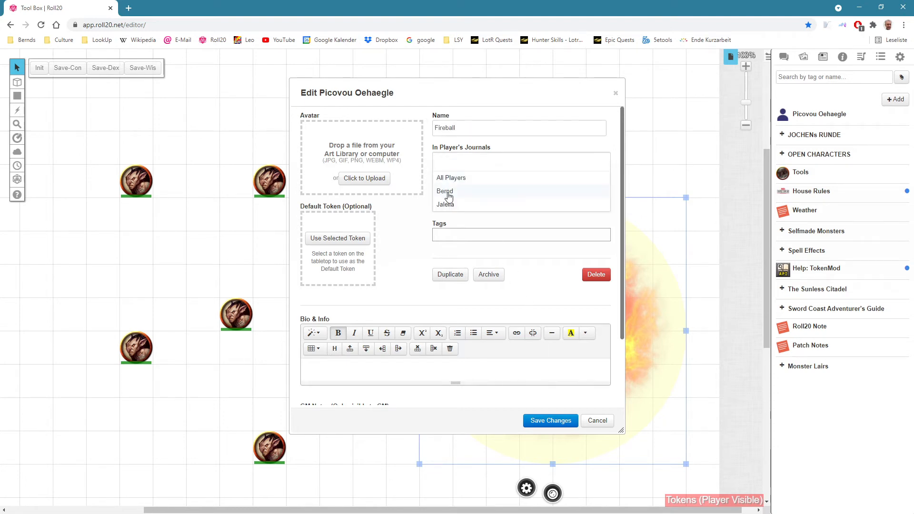
{"action": "left_click", "coordinate": [456, 180]}
{"action": "left_click", "coordinate": [499, 149]}
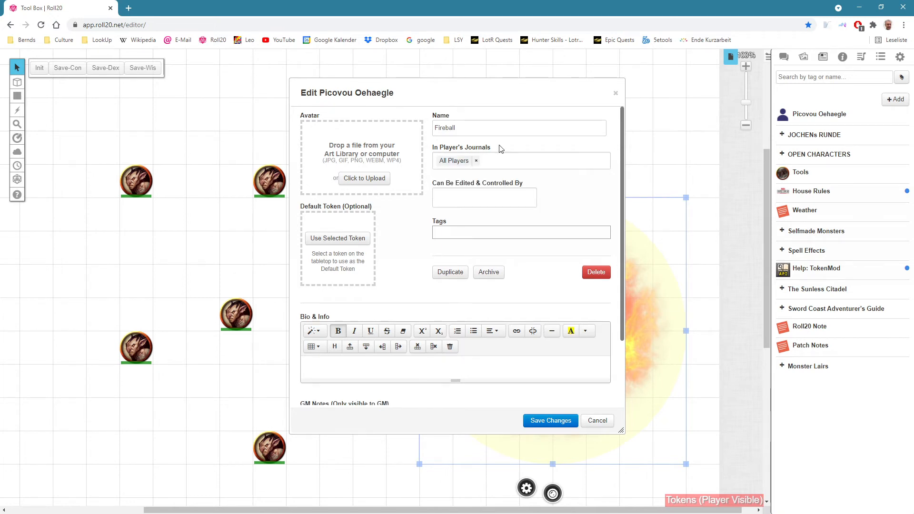
{"action": "left_click", "coordinate": [477, 192]}
{"action": "left_click", "coordinate": [454, 214]}
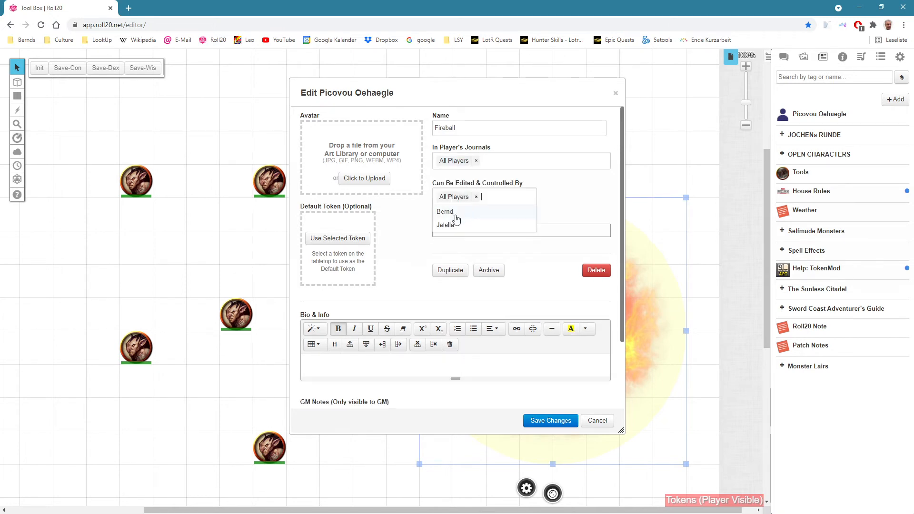
Step: Save the Fireball character's permissions and reopen its sheet beside the fireball token
{"action": "left_click", "coordinate": [539, 183]}
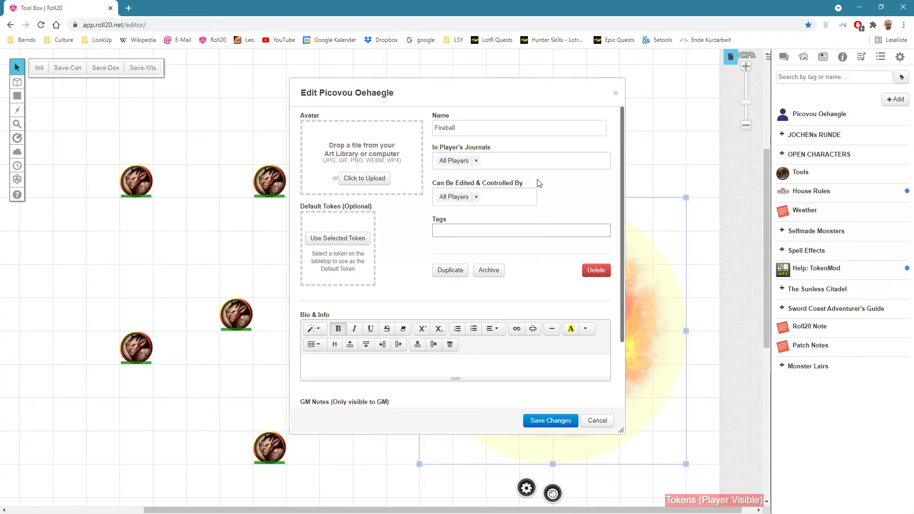
{"action": "left_click", "coordinate": [556, 420]}
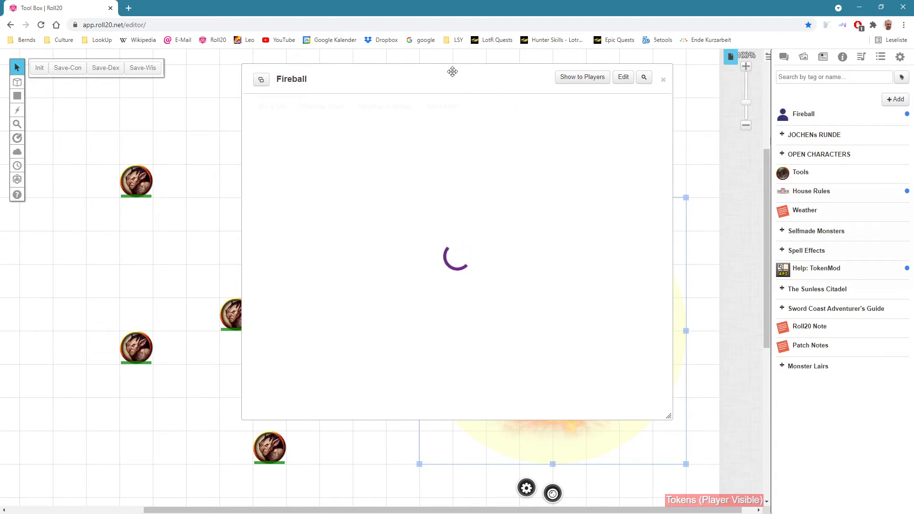
{"action": "left_click_drag", "start_coordinate": [451, 72], "coordinate": [209, 115]}
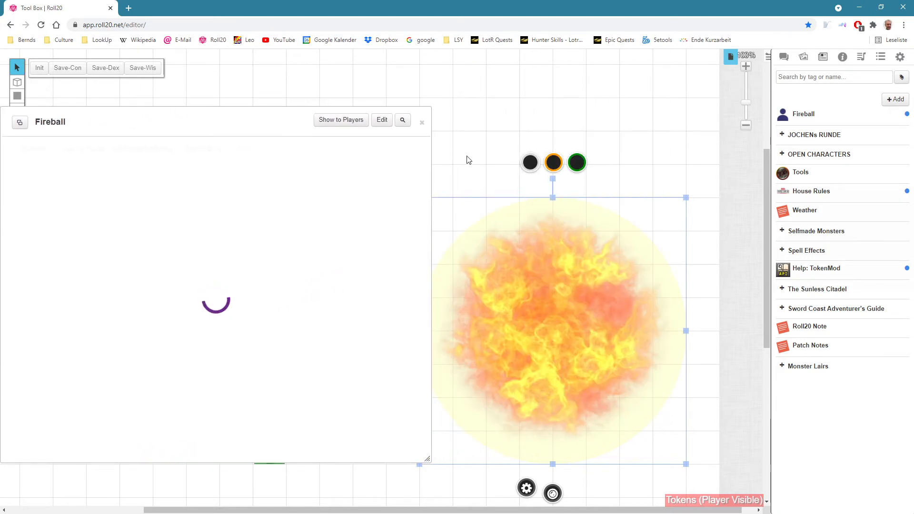
{"action": "left_click_drag", "start_coordinate": [468, 160], "coordinate": [478, 141]}
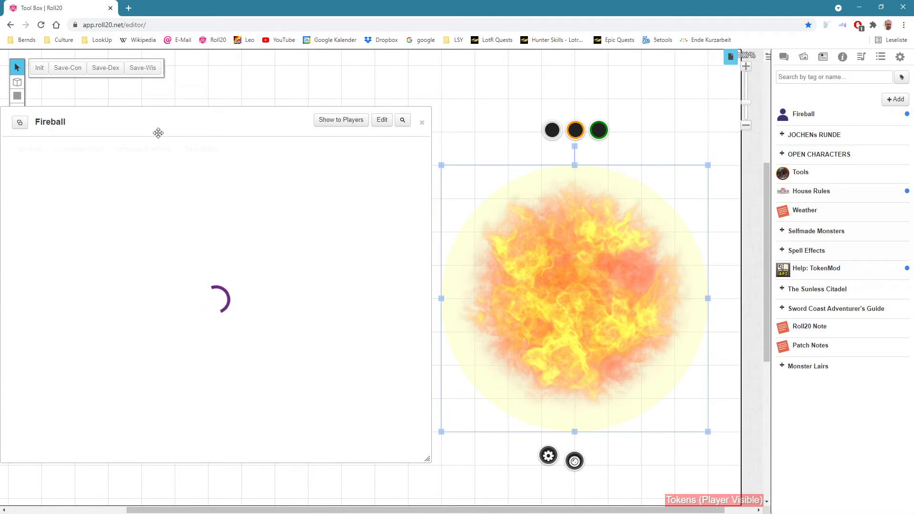
{"action": "left_click", "coordinate": [422, 123]}
{"action": "left_click", "coordinate": [810, 115]}
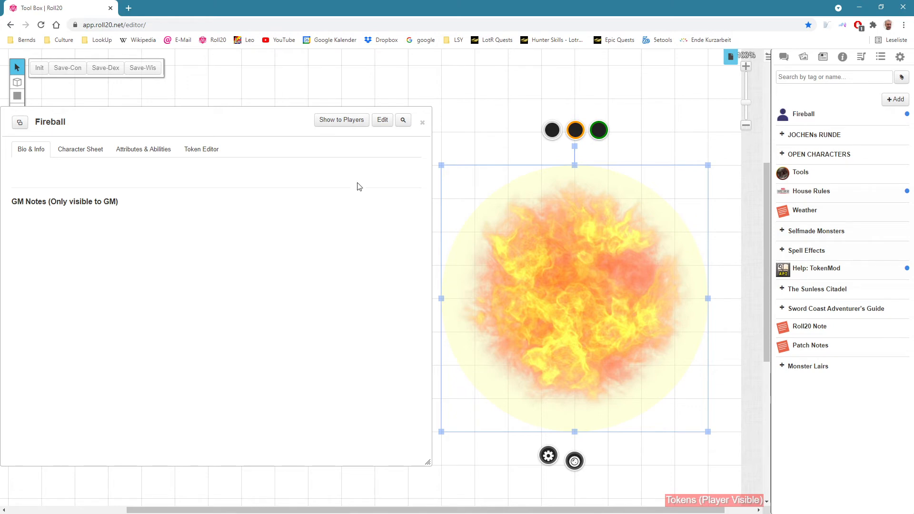
Step: Try to set the fireball token to represent the character Fireball
{"action": "double_click", "coordinate": [583, 284]}
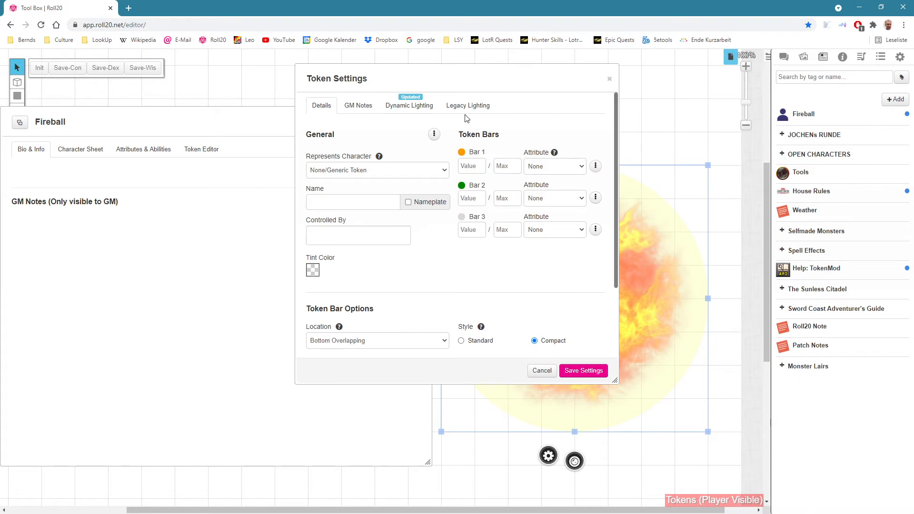
{"action": "left_click_drag", "start_coordinate": [416, 76], "coordinate": [181, 115]}
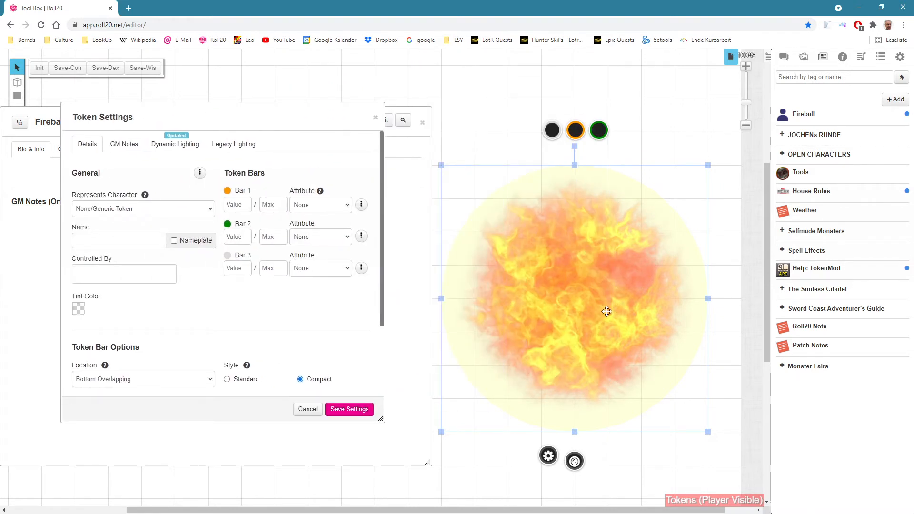
{"action": "left_click", "coordinate": [127, 211]}
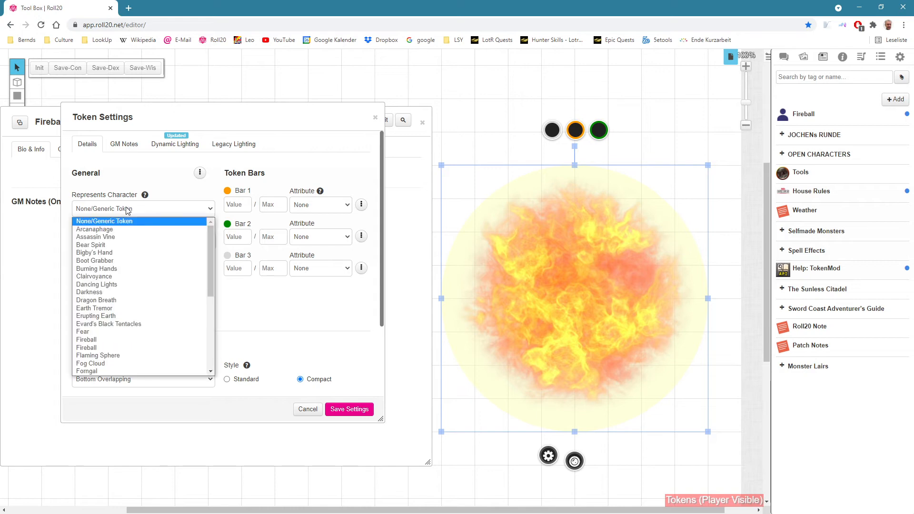
{"action": "left_click", "coordinate": [102, 342]}
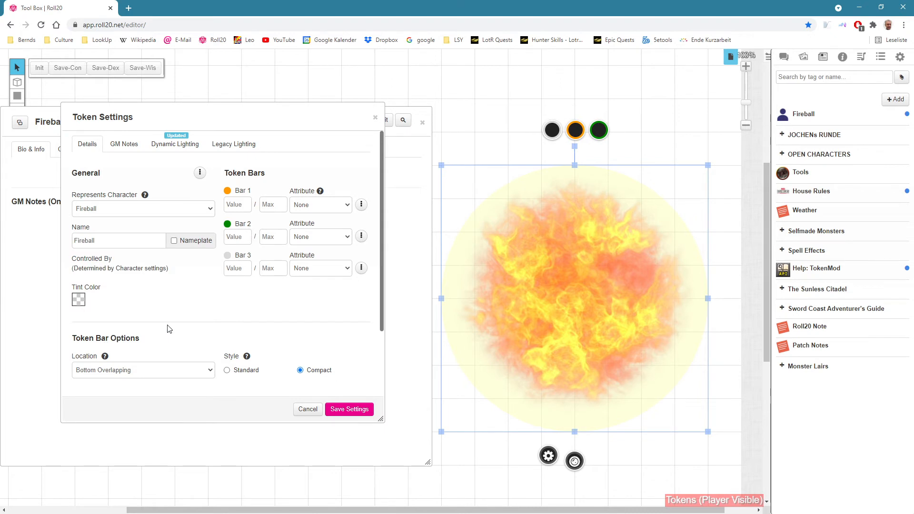
{"action": "left_click", "coordinate": [309, 410]}
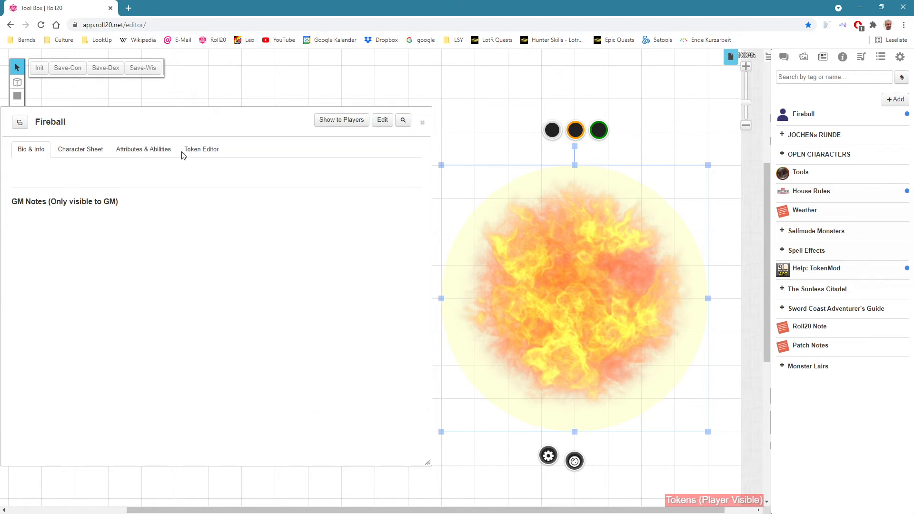
Step: Rename the Fireball character to Fireball New and save the change
{"action": "left_click", "coordinate": [382, 120]}
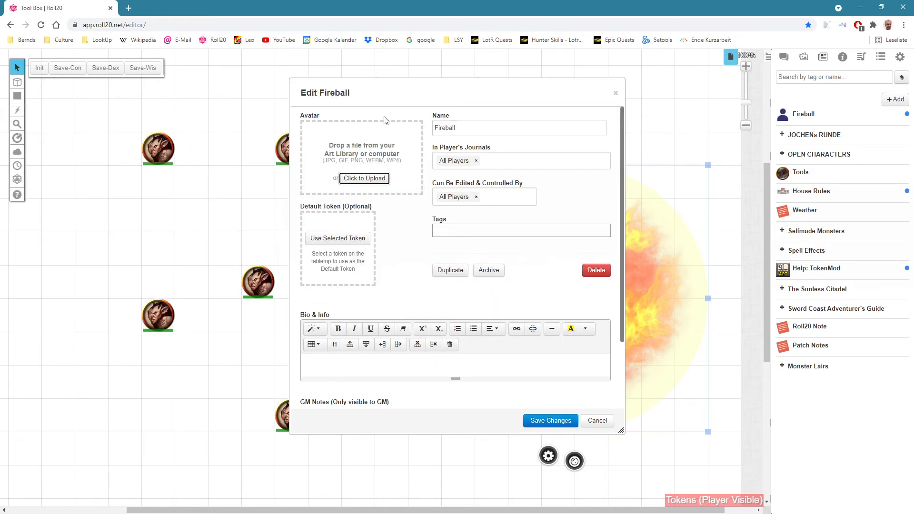
{"action": "left_click", "coordinate": [464, 130]}
{"action": "type", "text": "N"}
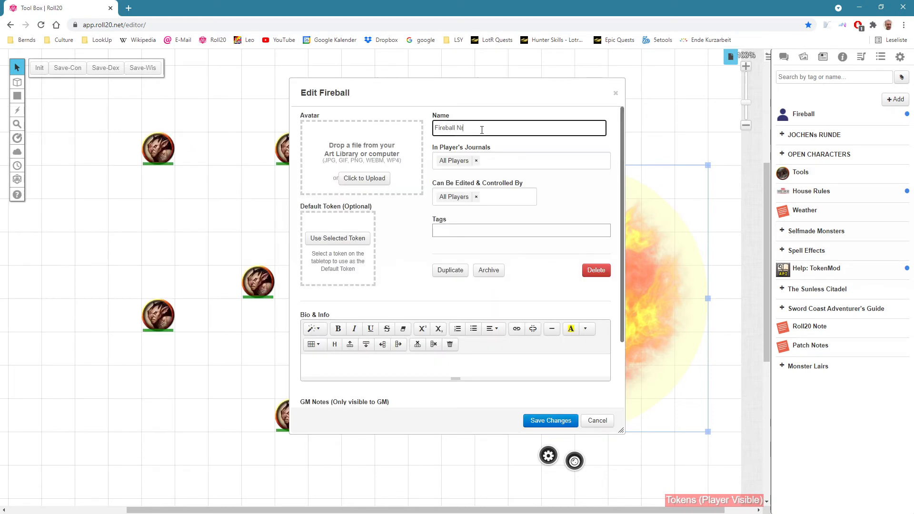
{"action": "type", "text": "ew"}
{"action": "left_click", "coordinate": [545, 421]}
Step: Set the fireball token to represent the character Fireball New and save its settings
{"action": "double_click", "coordinate": [564, 282]}
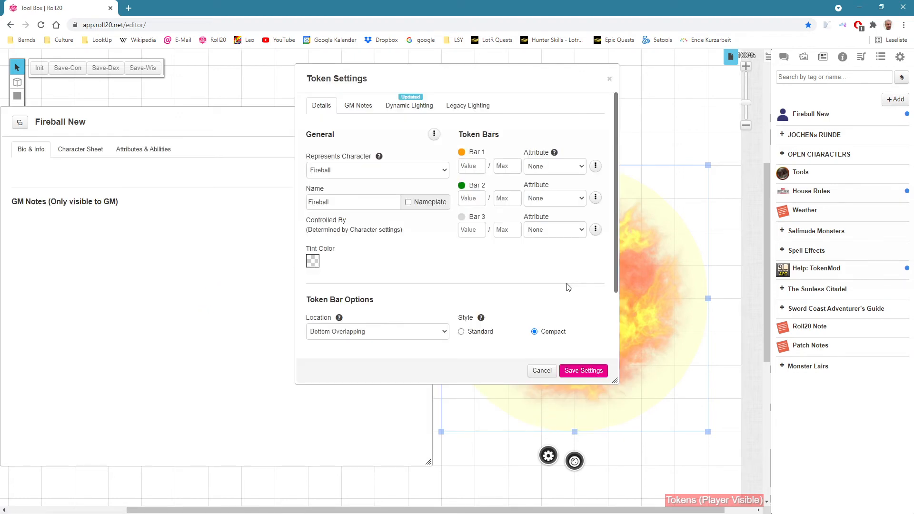
{"action": "left_click", "coordinate": [328, 171]}
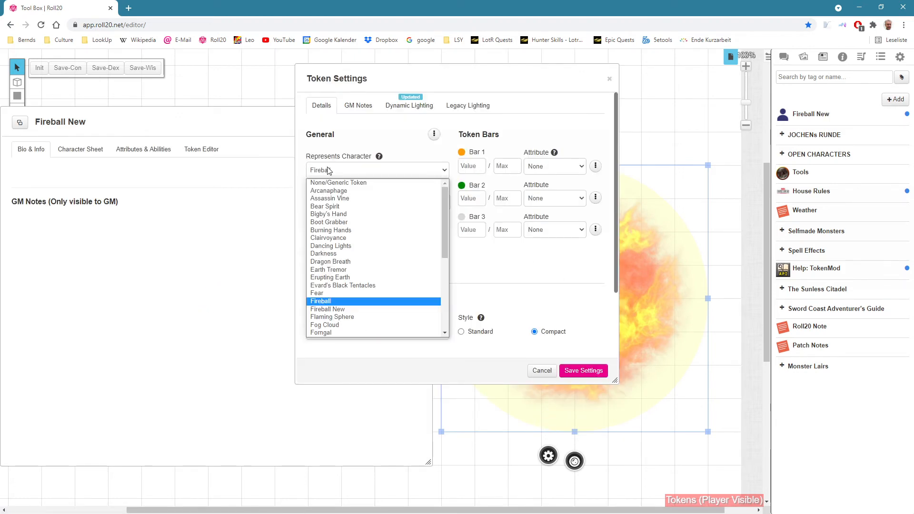
{"action": "left_click", "coordinate": [346, 310]}
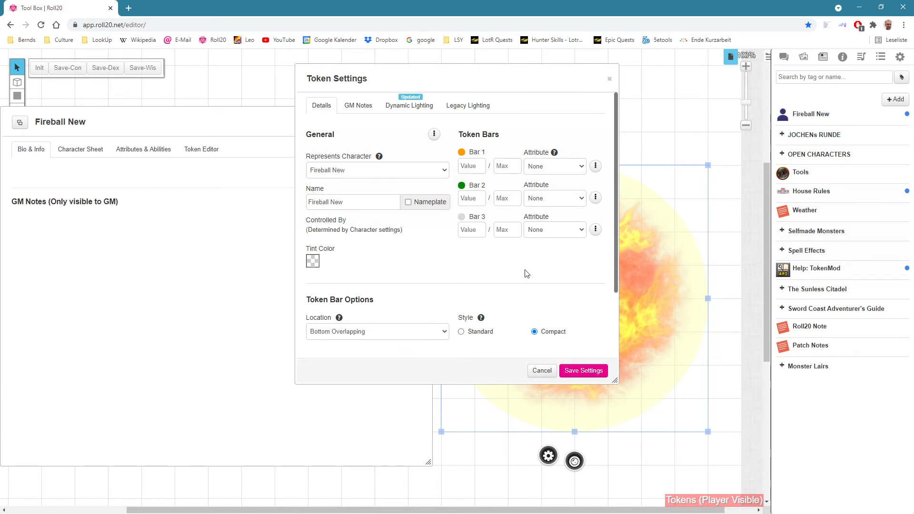
{"action": "left_click", "coordinate": [594, 374]}
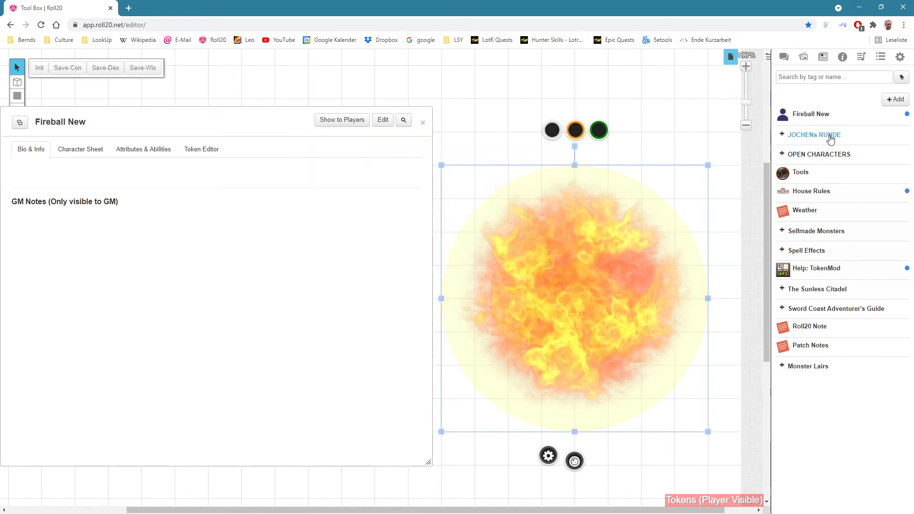
Step: Make the selected fireball token the default token of Fireball New, save the character, and delete the token from the map
{"action": "left_click", "coordinate": [384, 122]}
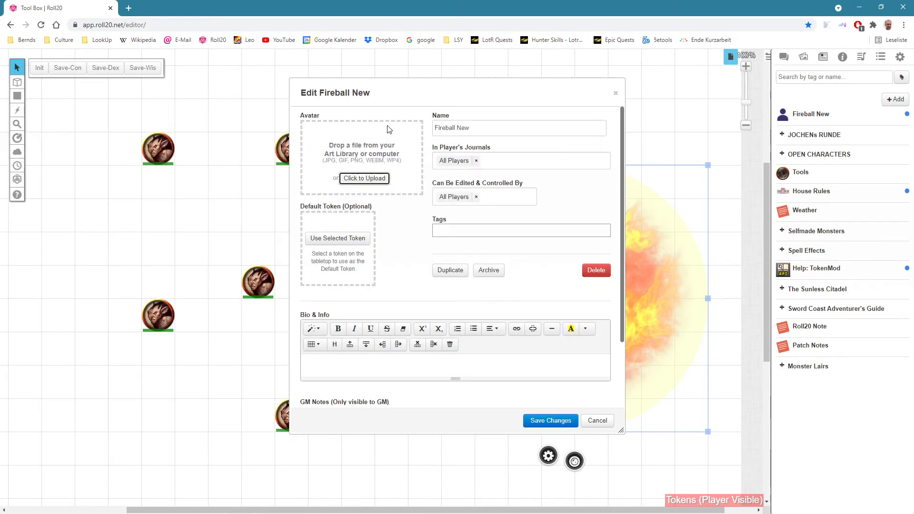
{"action": "left_click_drag", "start_coordinate": [477, 93], "coordinate": [238, 104]}
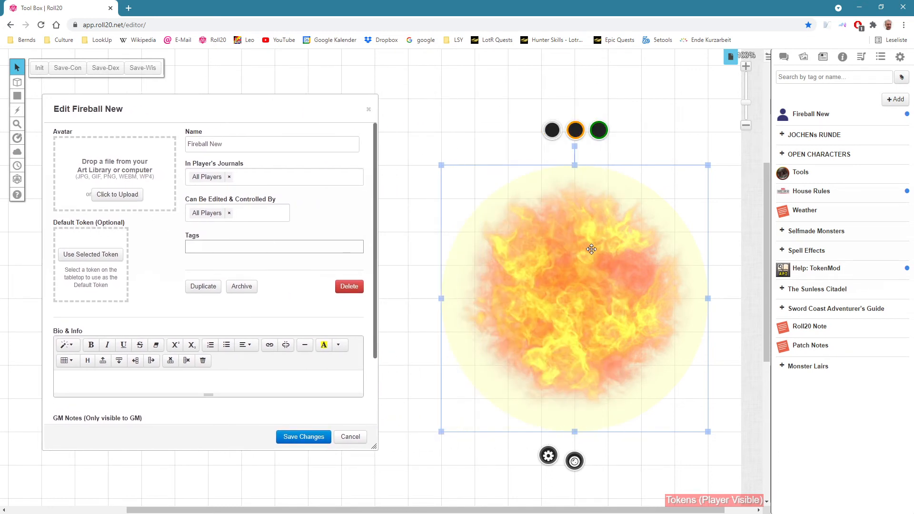
{"action": "left_click", "coordinate": [88, 256]}
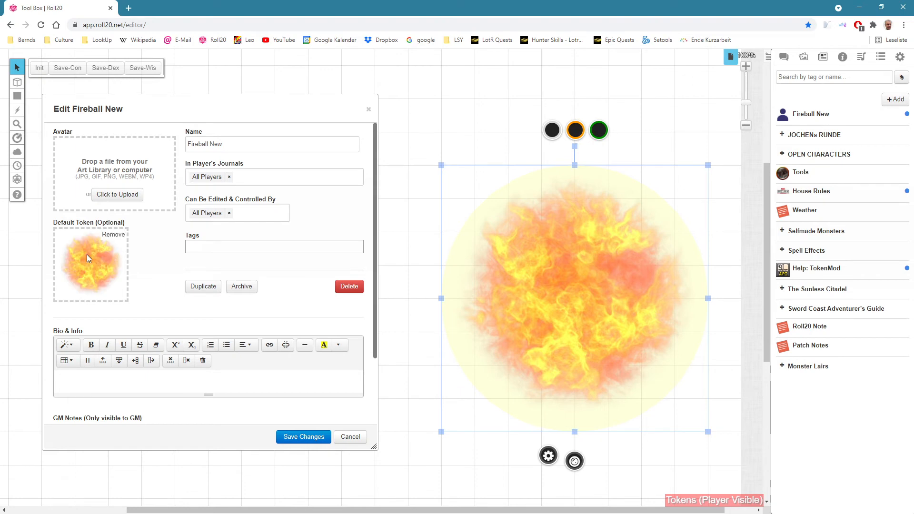
{"action": "left_click", "coordinate": [300, 437]}
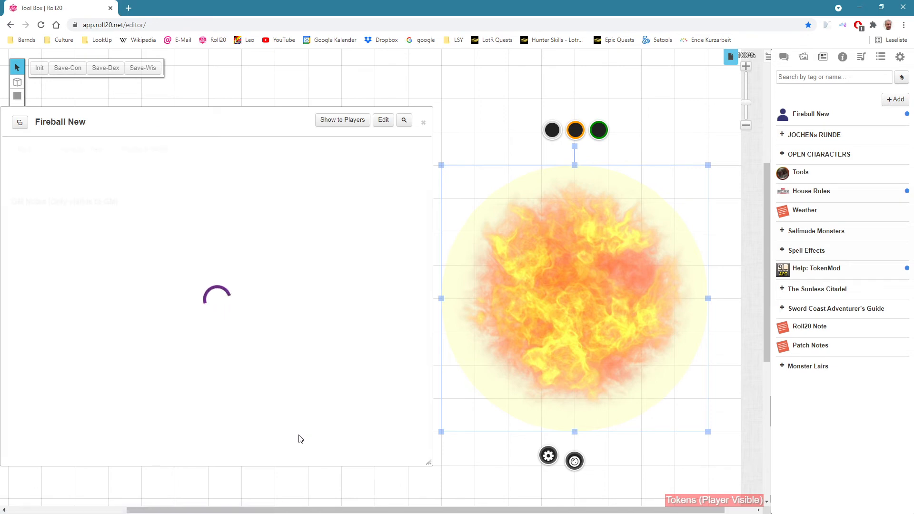
{"action": "left_click", "coordinate": [423, 122]}
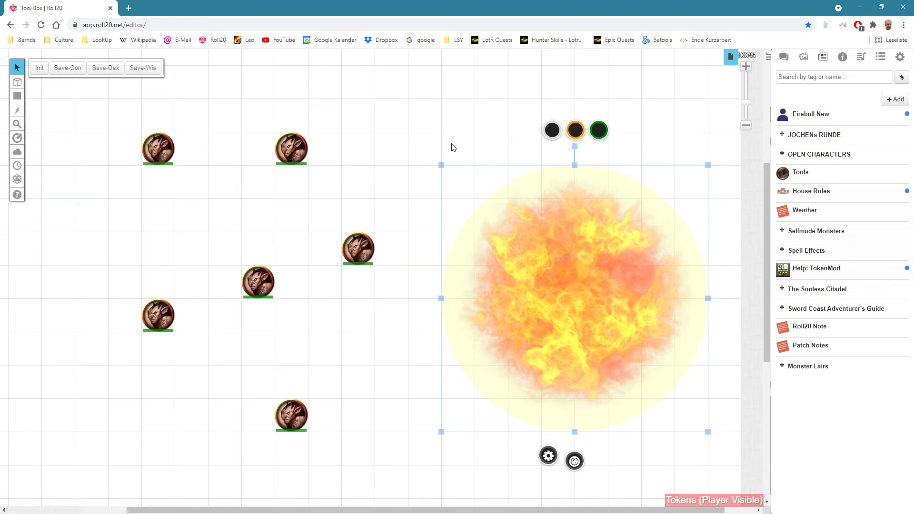
{"action": "key", "text": "Delete"}
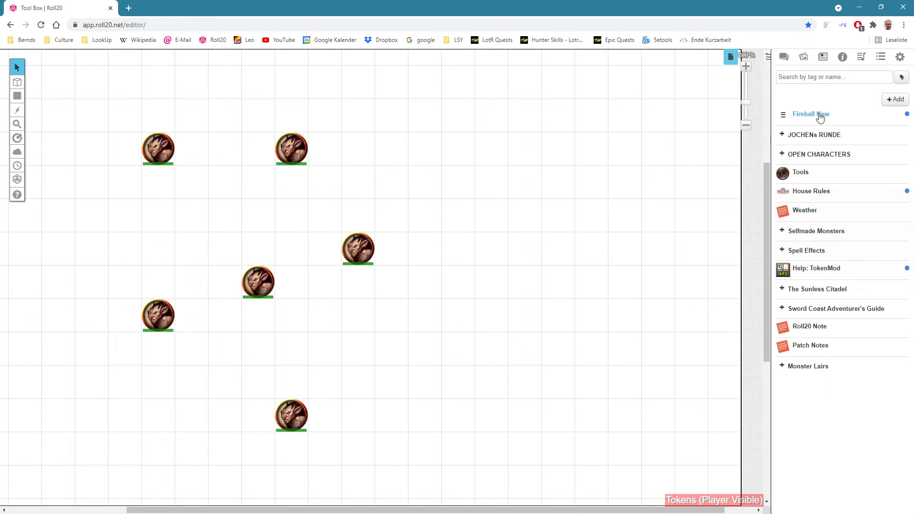
Step: Place a Fireball New token from the journal on the map, move it around the monster tokens, and delete it
{"action": "left_click_drag", "start_coordinate": [820, 118], "coordinate": [303, 238]}
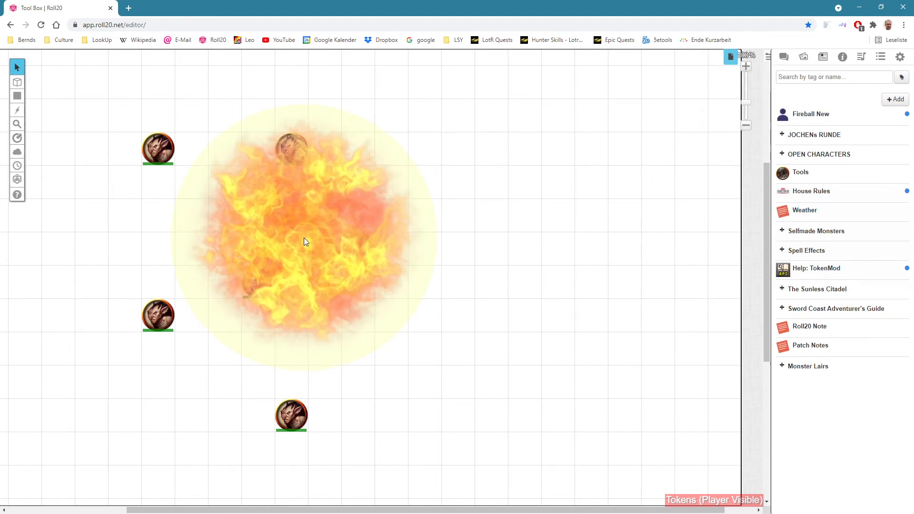
{"action": "left_click", "coordinate": [304, 265]}
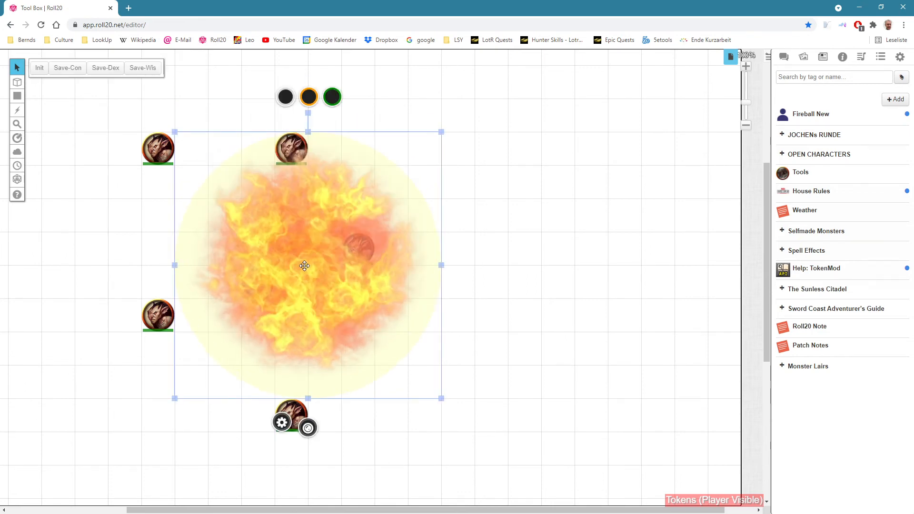
{"action": "left_click_drag", "start_coordinate": [322, 256], "coordinate": [476, 306]}
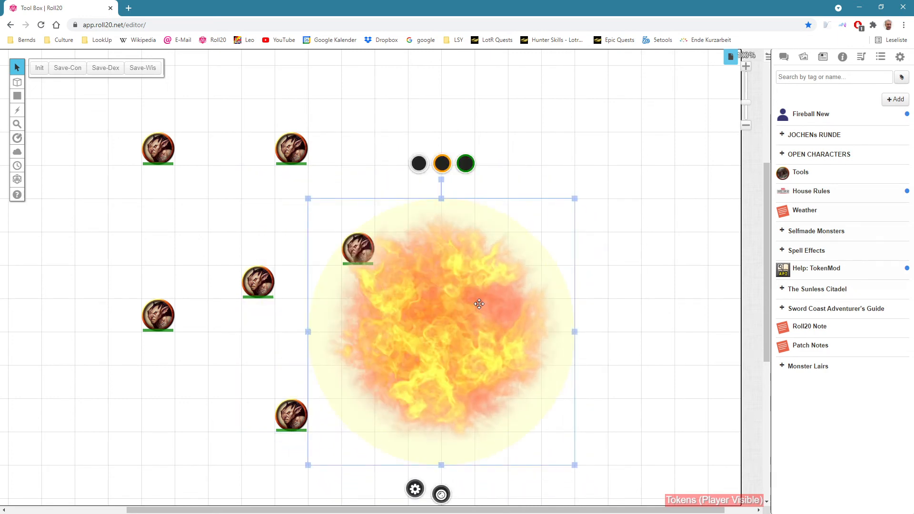
{"action": "left_click_drag", "start_coordinate": [476, 302], "coordinate": [422, 286]}
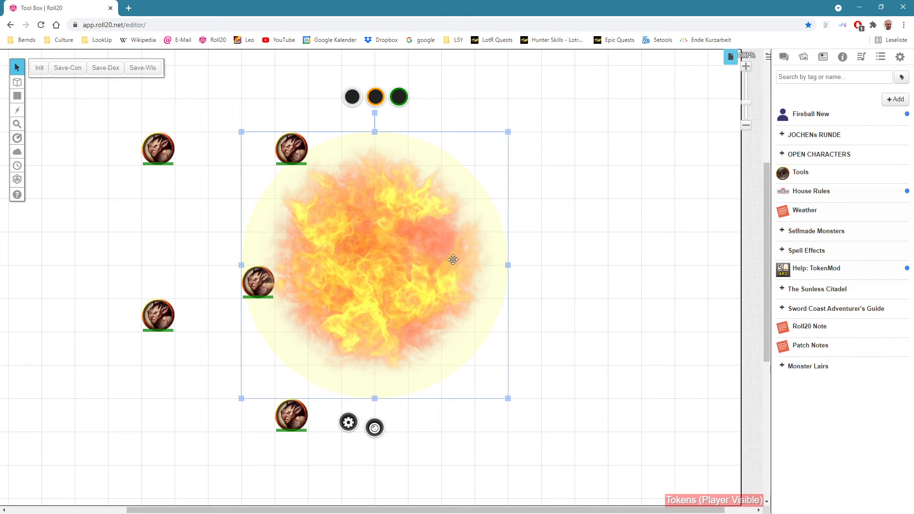
{"action": "key", "text": "Delete"}
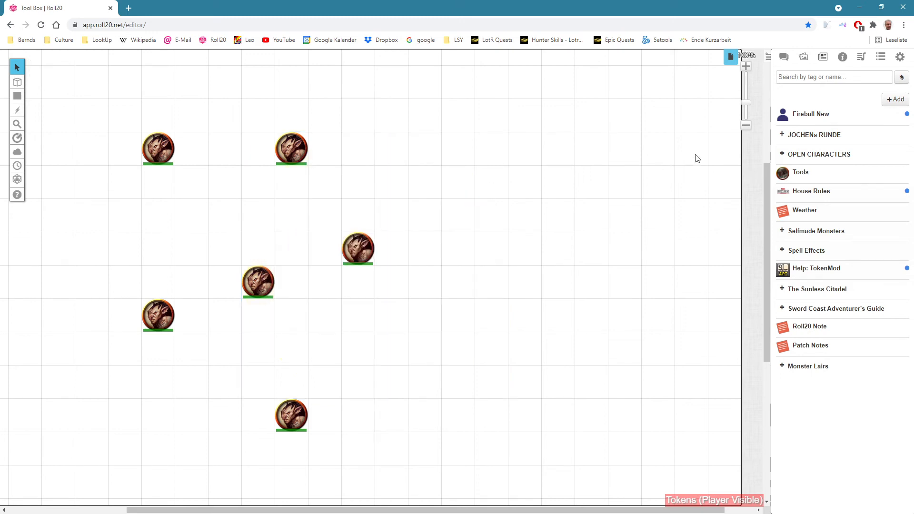
Step: Add a new ability named Damage to the Fireball New character
{"action": "left_click", "coordinate": [807, 116]}
{"action": "left_click_drag", "start_coordinate": [206, 122], "coordinate": [479, 120]}
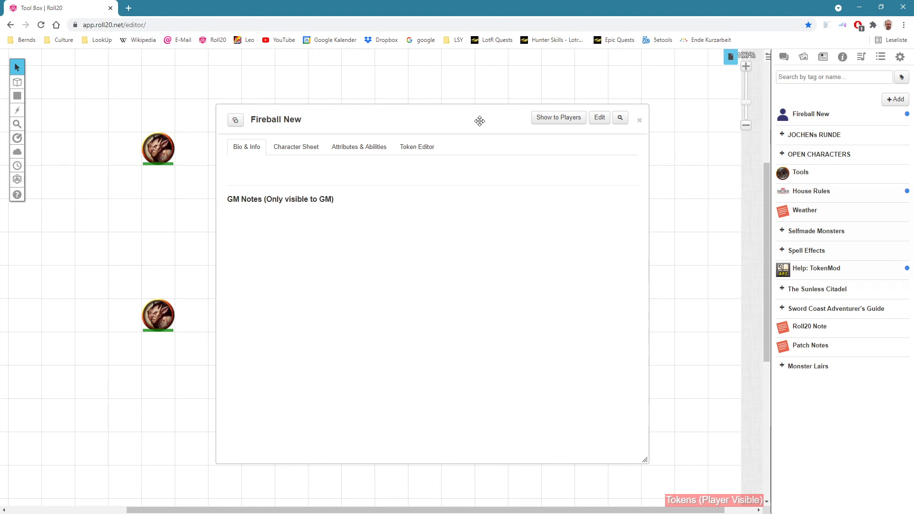
{"action": "left_click", "coordinate": [372, 153]}
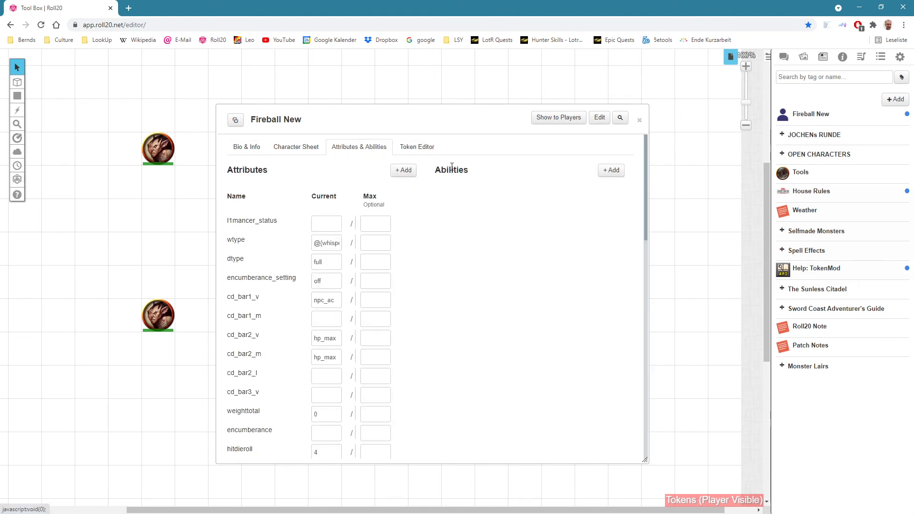
{"action": "left_click", "coordinate": [609, 172]}
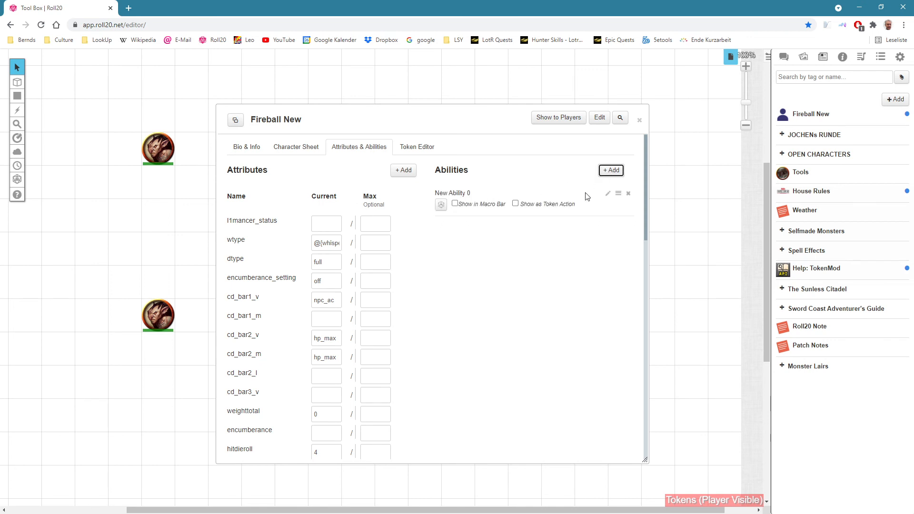
{"action": "left_click", "coordinate": [610, 196]}
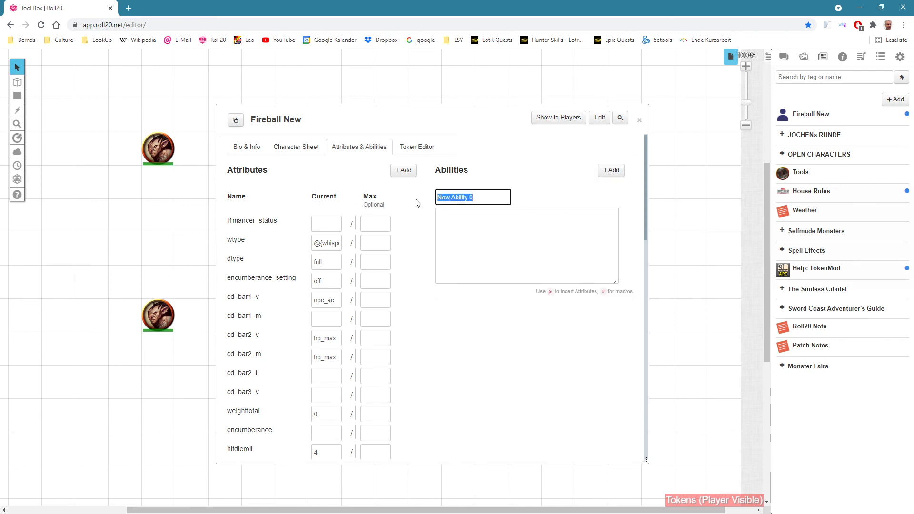
{"action": "type", "text": "Damage"}
Step: Give the Damage ability the macro "/r 8d6 fire damage", show it as a token action, and close the sheet
{"action": "left_click", "coordinate": [497, 229]}
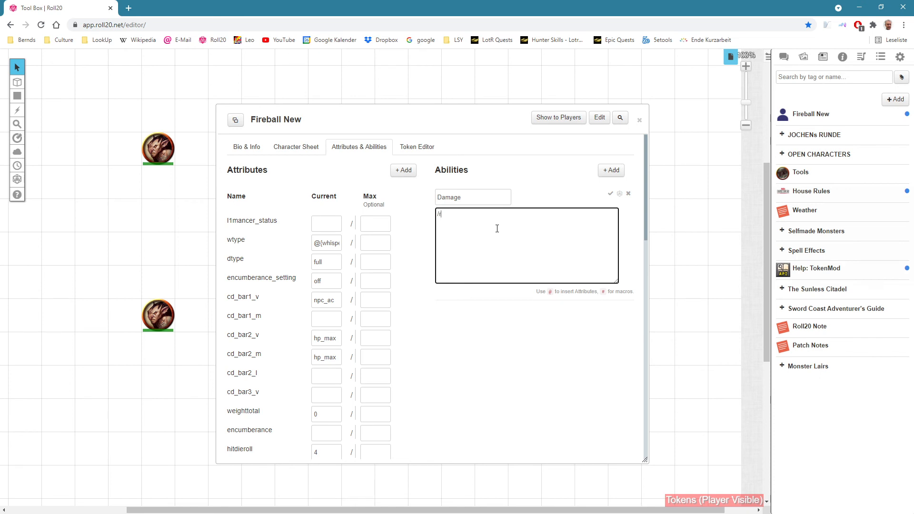
{"action": "type", "text": "/r 1d"}
{"action": "key", "text": "BackSpace"}
{"action": "key", "text": "BackSpace"}
{"action": "type", "text": "8d6 fire damage"}
{"action": "left_click", "coordinate": [610, 193]}
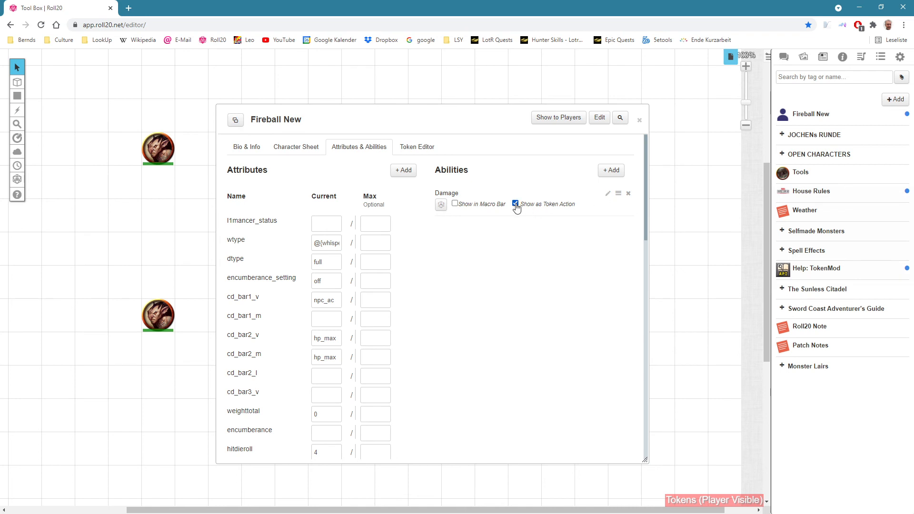
{"action": "left_click", "coordinate": [639, 120]}
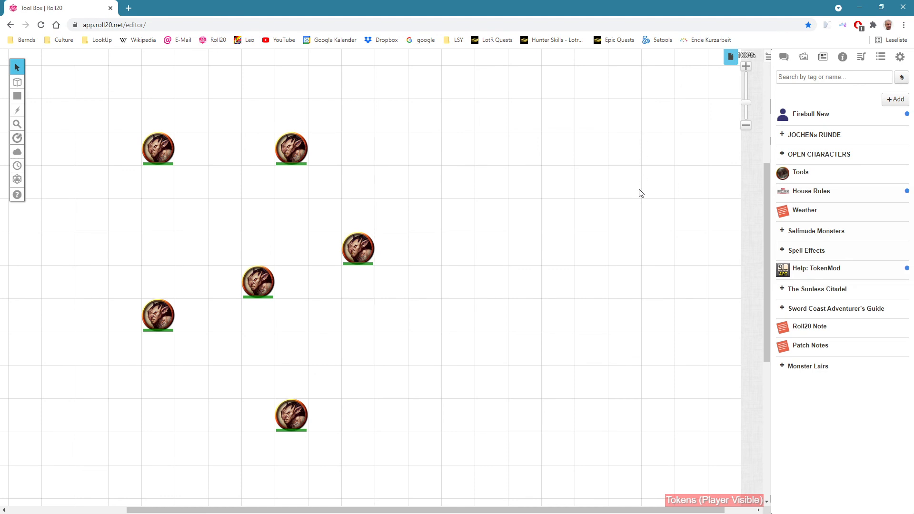
Step: Place a Fireball New token from the journal on the map among the monster tokens and show the text chat
{"action": "left_click_drag", "start_coordinate": [809, 116], "coordinate": [408, 271]}
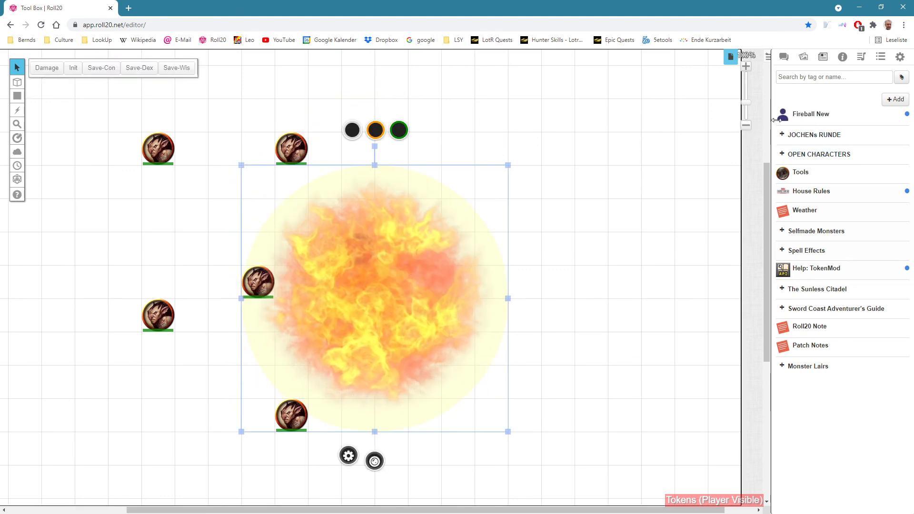
{"action": "left_click", "coordinate": [783, 56]}
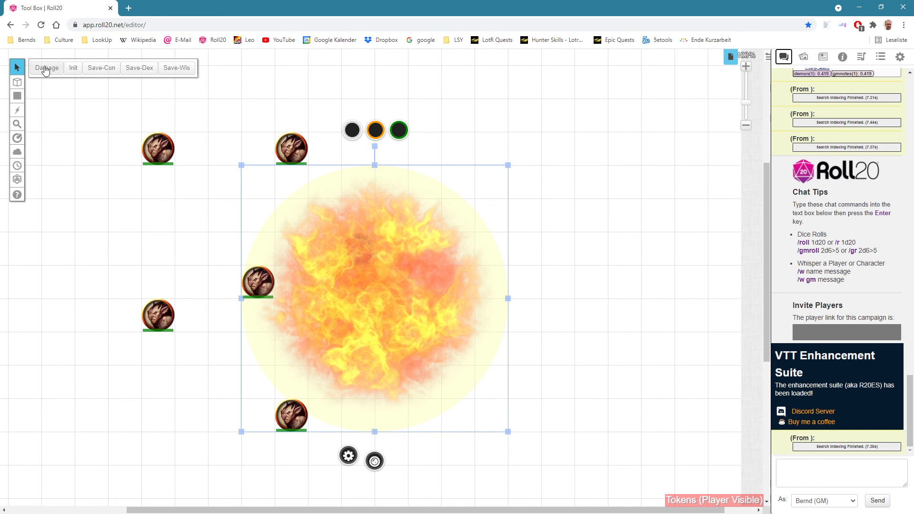
Step: Compare the token actions offered for the monster just above the fireball with those of the fireball token
{"action": "left_click", "coordinate": [222, 130]}
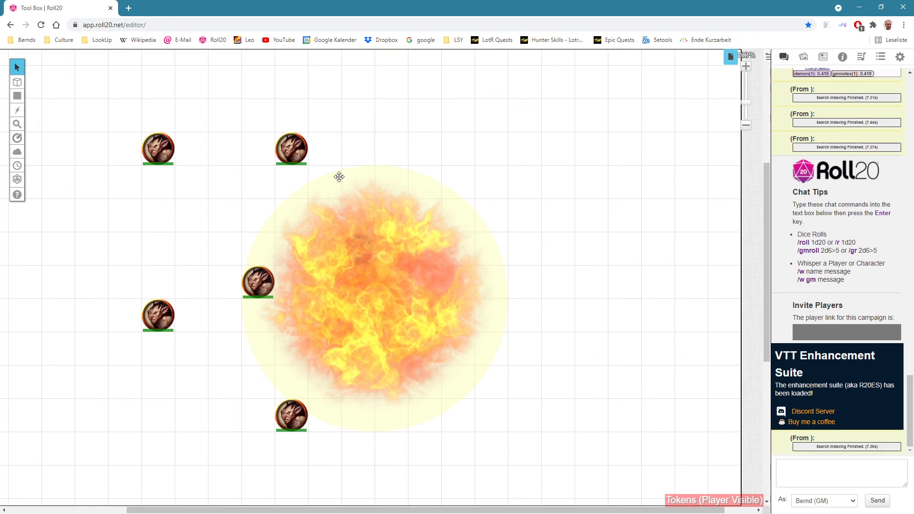
{"action": "left_click", "coordinate": [297, 156]}
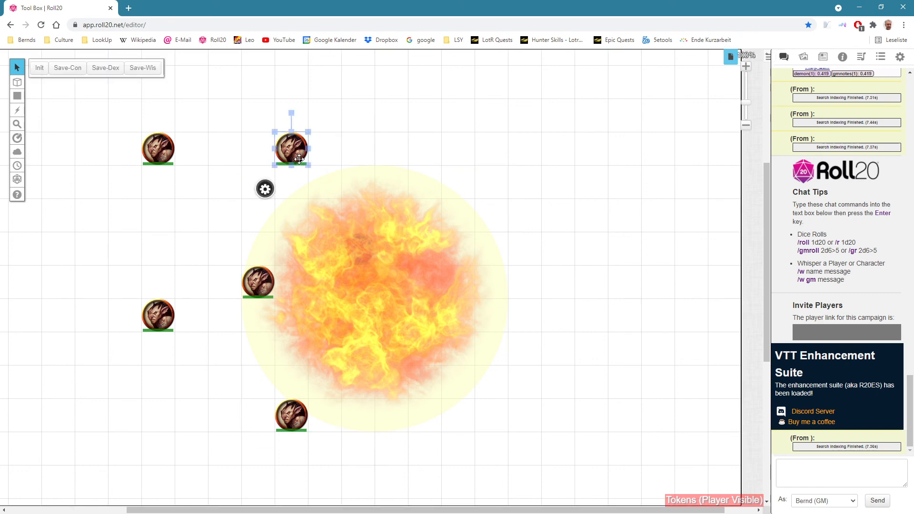
{"action": "left_click", "coordinate": [530, 136]}
{"action": "left_click", "coordinate": [418, 200]}
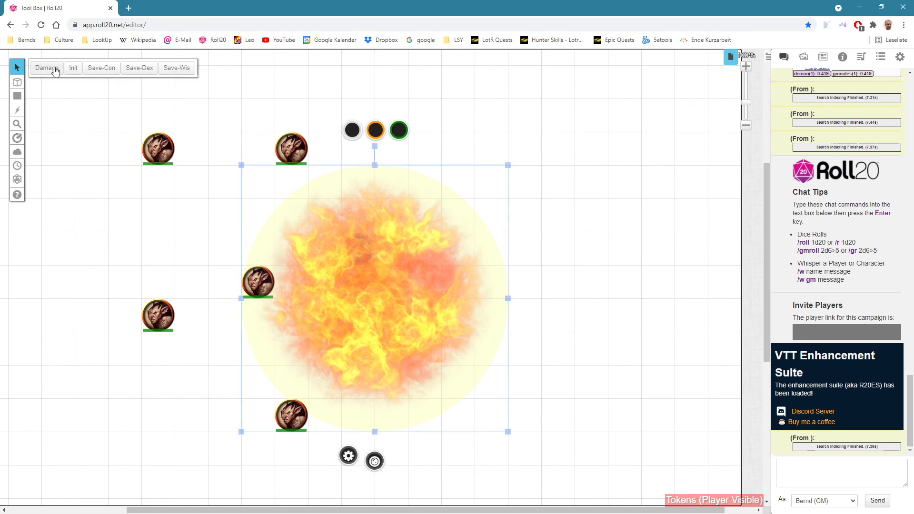
Step: Roll the fireball token's Damage action twice in the chat, reselecting the token in between, and move the token clear of the monsters
{"action": "left_click", "coordinate": [783, 57]}
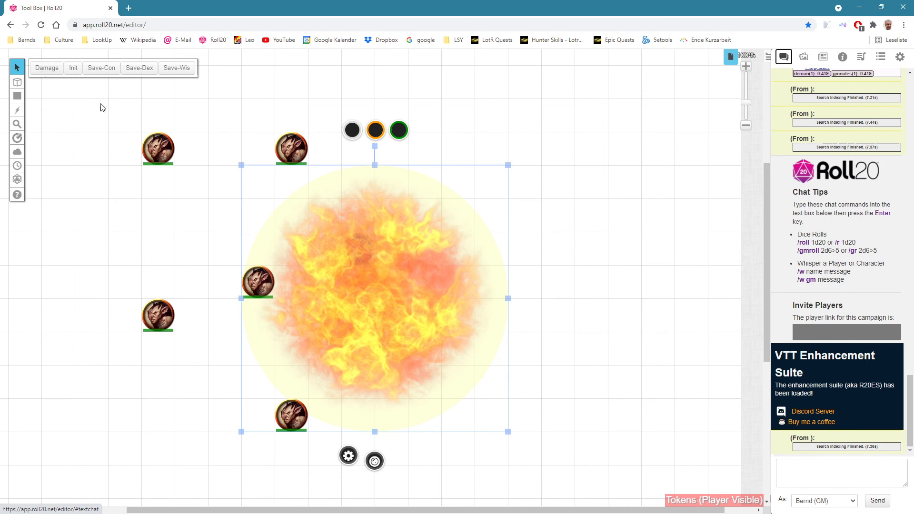
{"action": "left_click", "coordinate": [41, 68]}
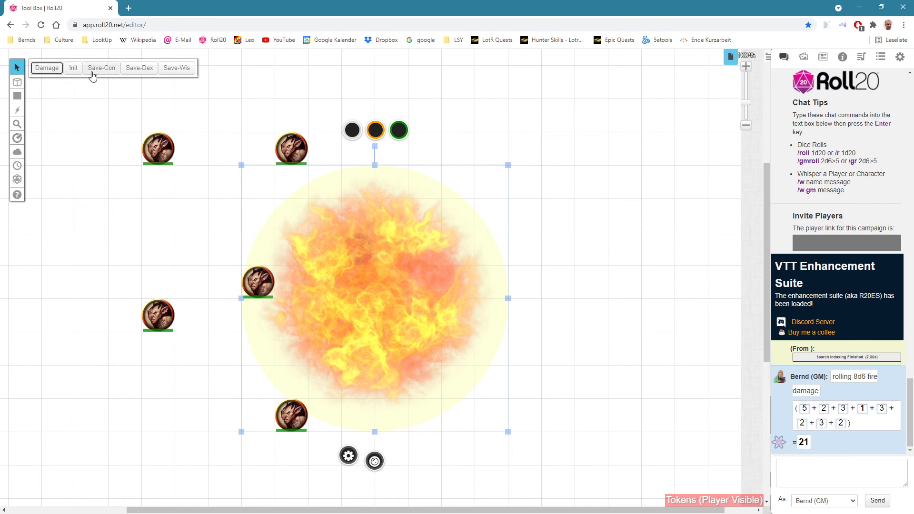
{"action": "left_click", "coordinate": [535, 139]}
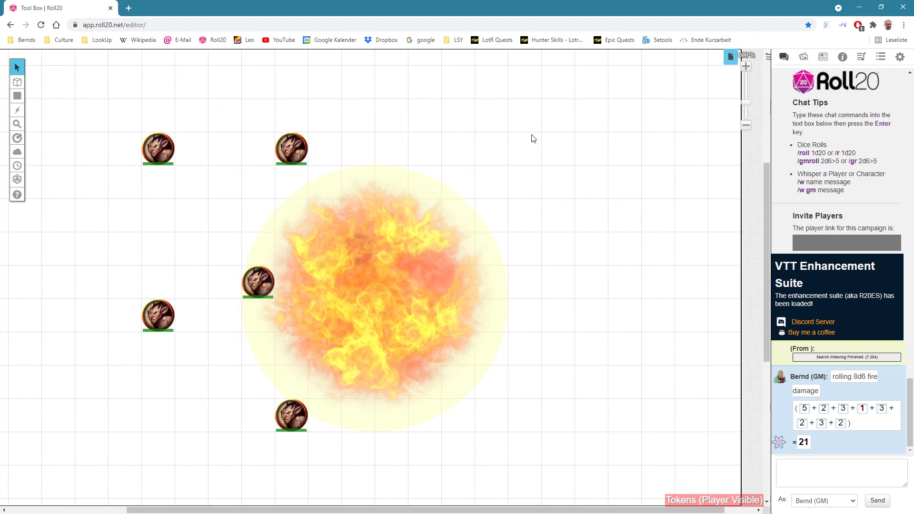
{"action": "left_click", "coordinate": [384, 174]}
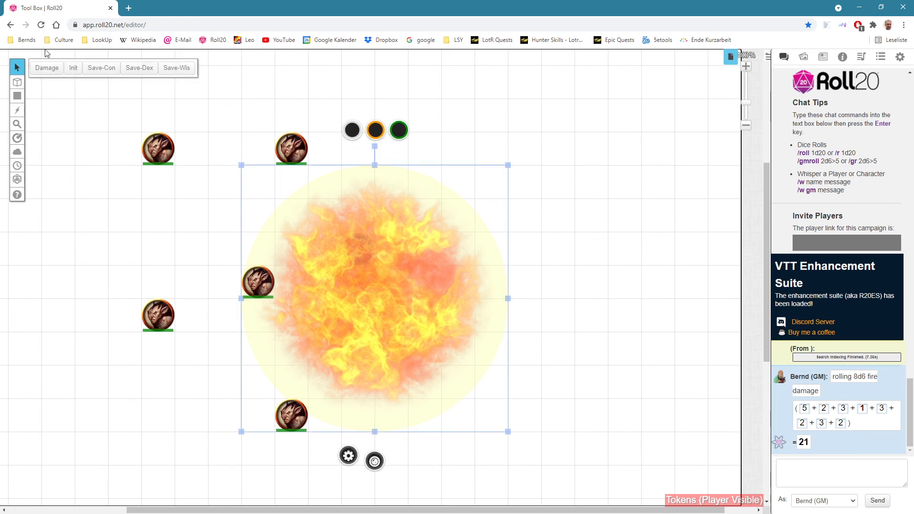
{"action": "left_click", "coordinate": [47, 68]}
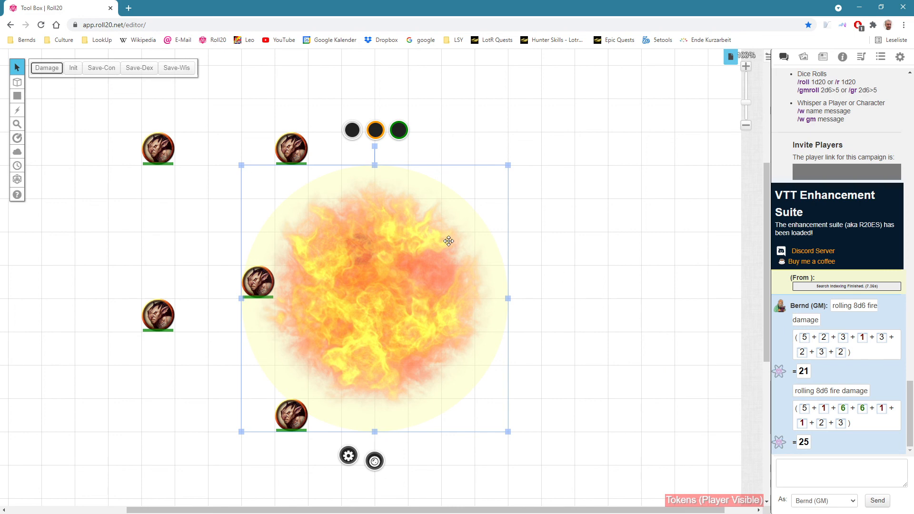
{"action": "left_click_drag", "start_coordinate": [436, 235], "coordinate": [601, 235]}
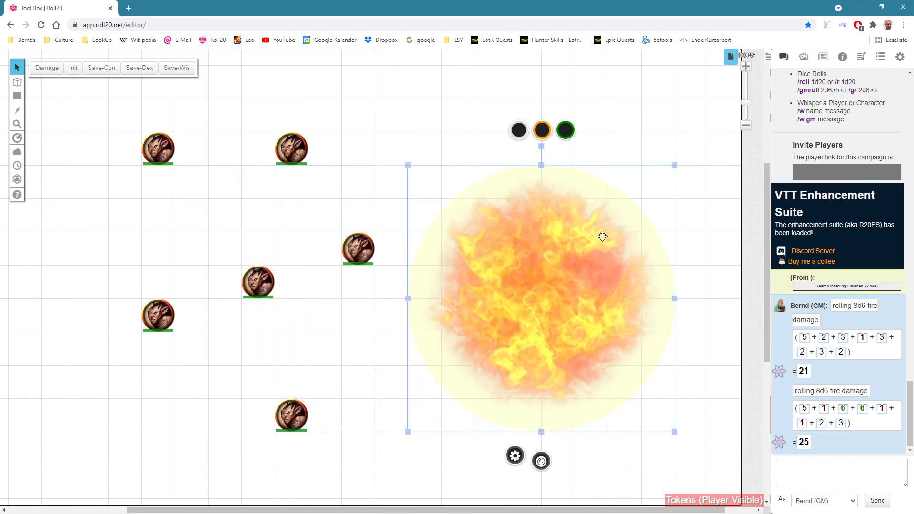